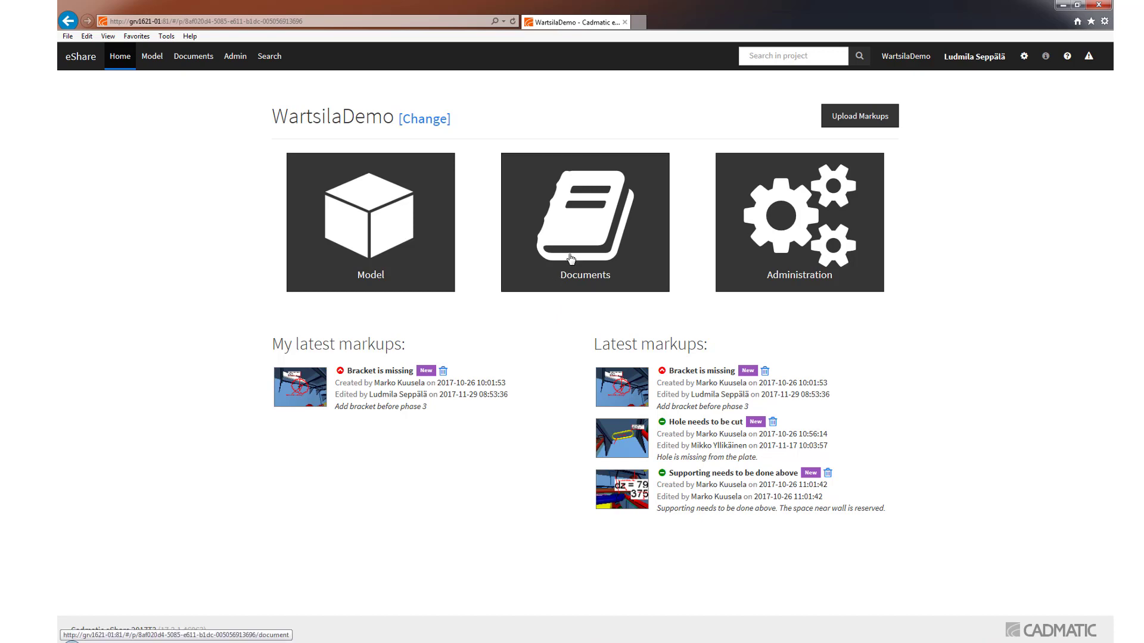
Show the Documents > Drawing folder's contents and widen the document list
click(613, 230)
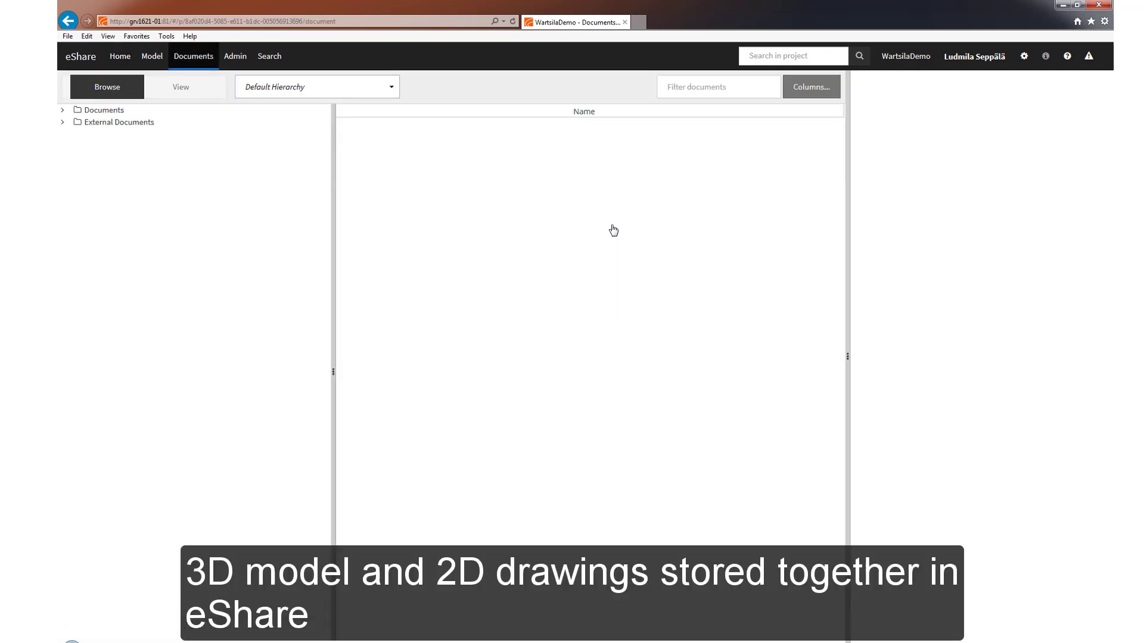
click(89, 112)
click(62, 110)
click(94, 123)
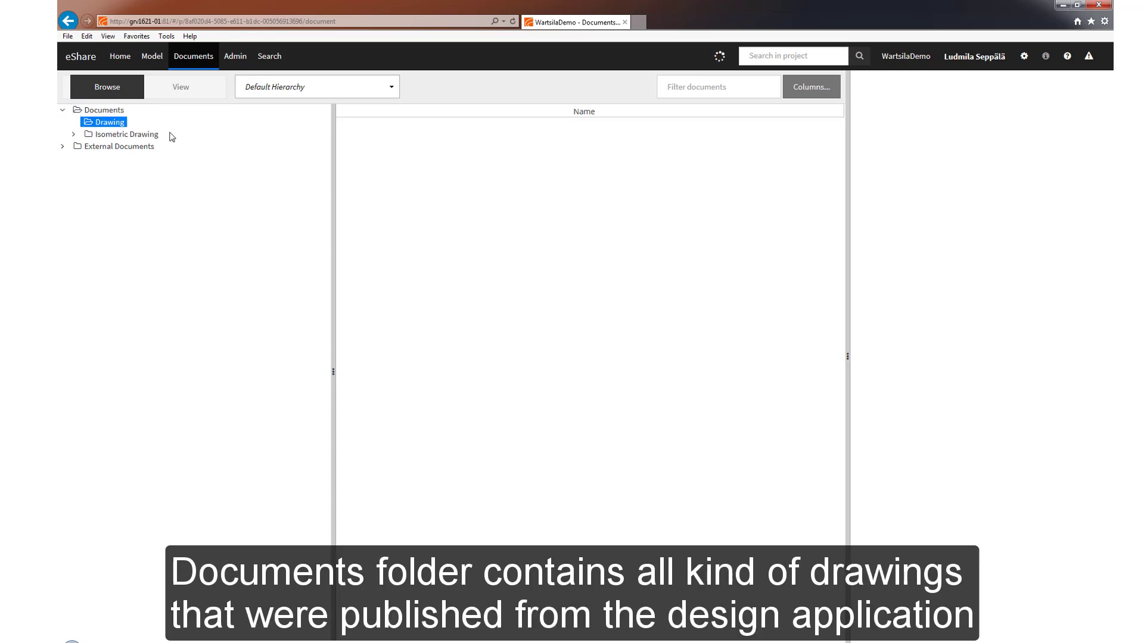
drag(334, 372, 200, 371)
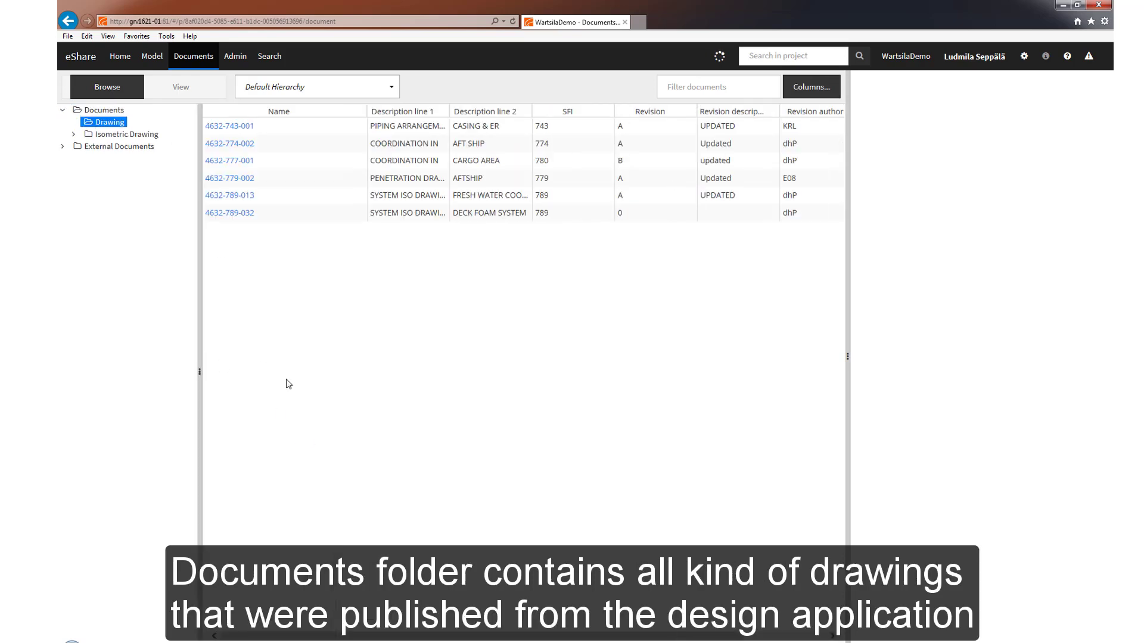
click(391, 87)
click(307, 125)
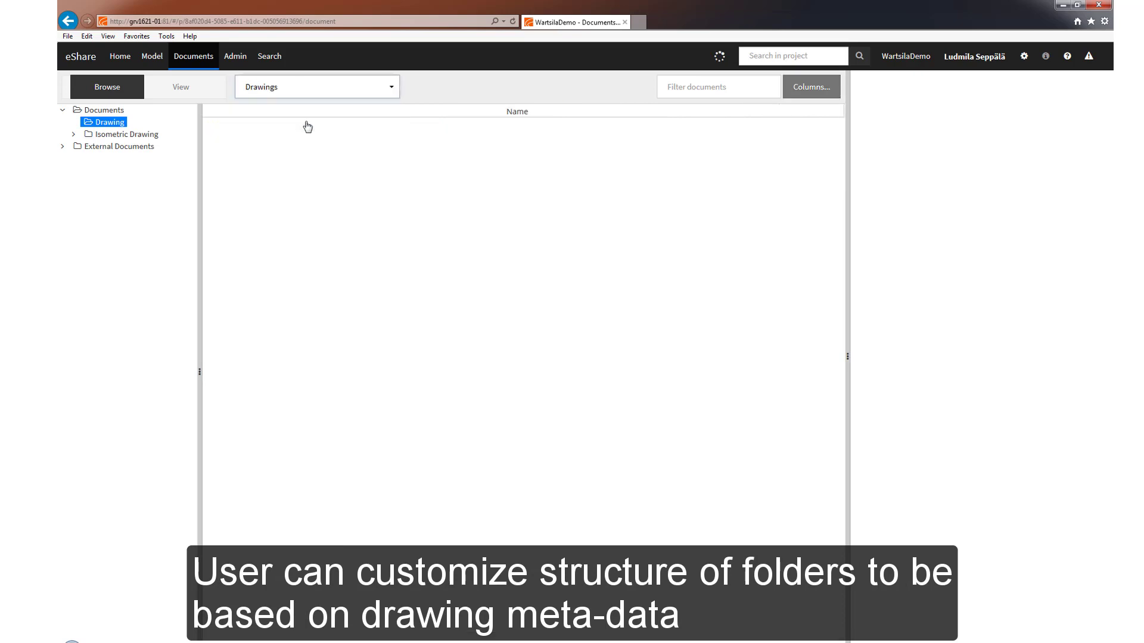
click(62, 110)
click(100, 125)
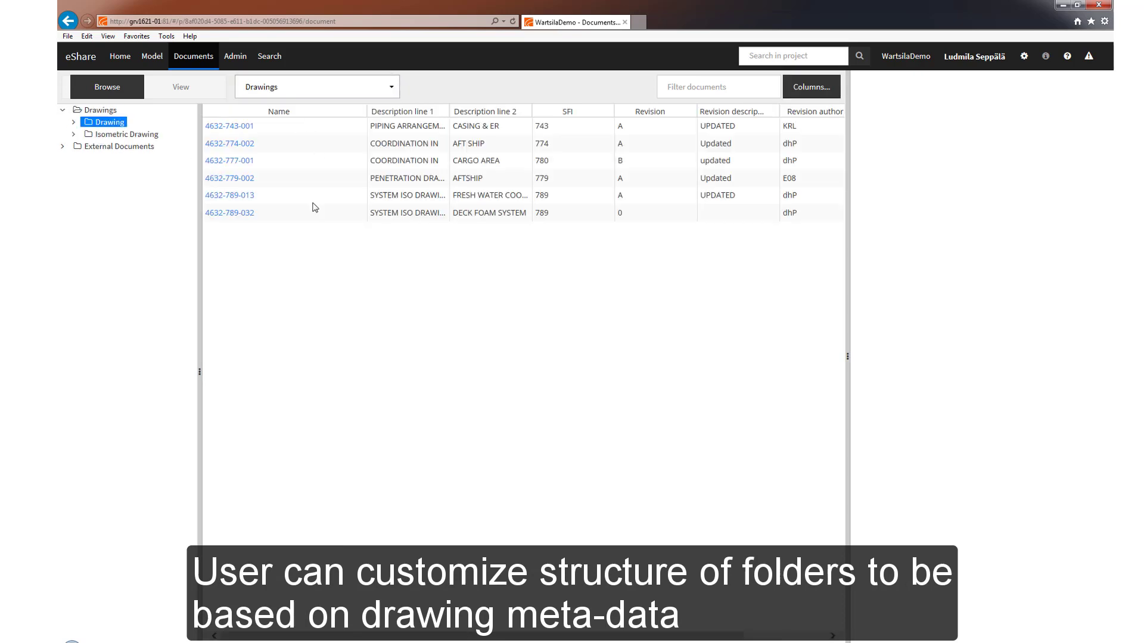
Add a Revision date yyyy.mm.dd column, move Date yyyy.mm.dd below SFI, and save as default
click(810, 87)
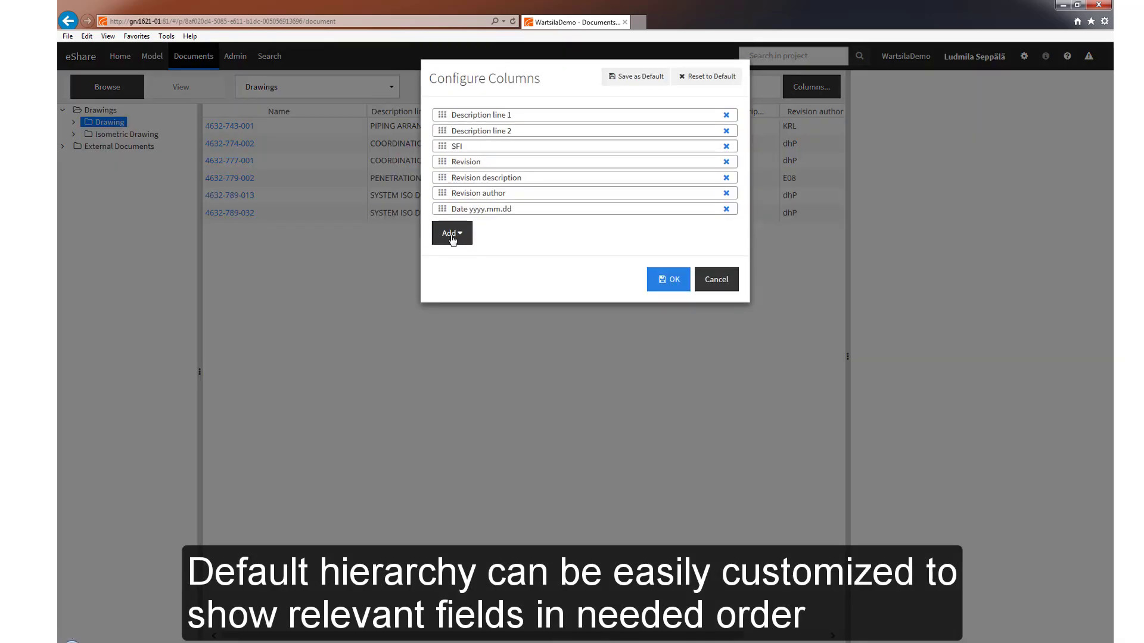
click(459, 235)
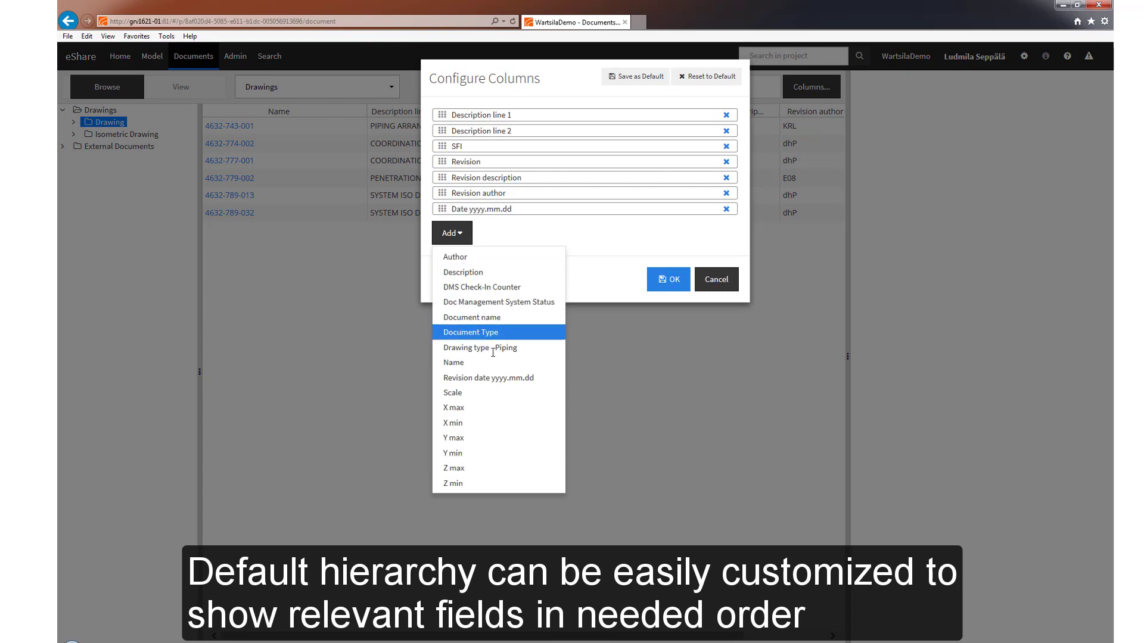
click(497, 378)
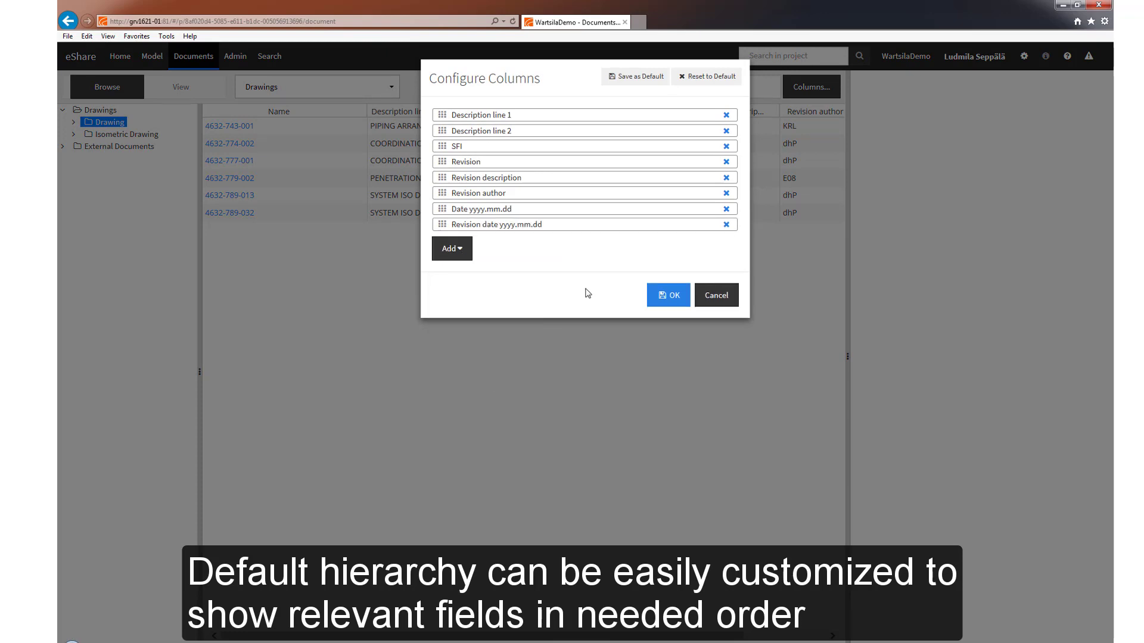
drag(625, 224, 622, 213)
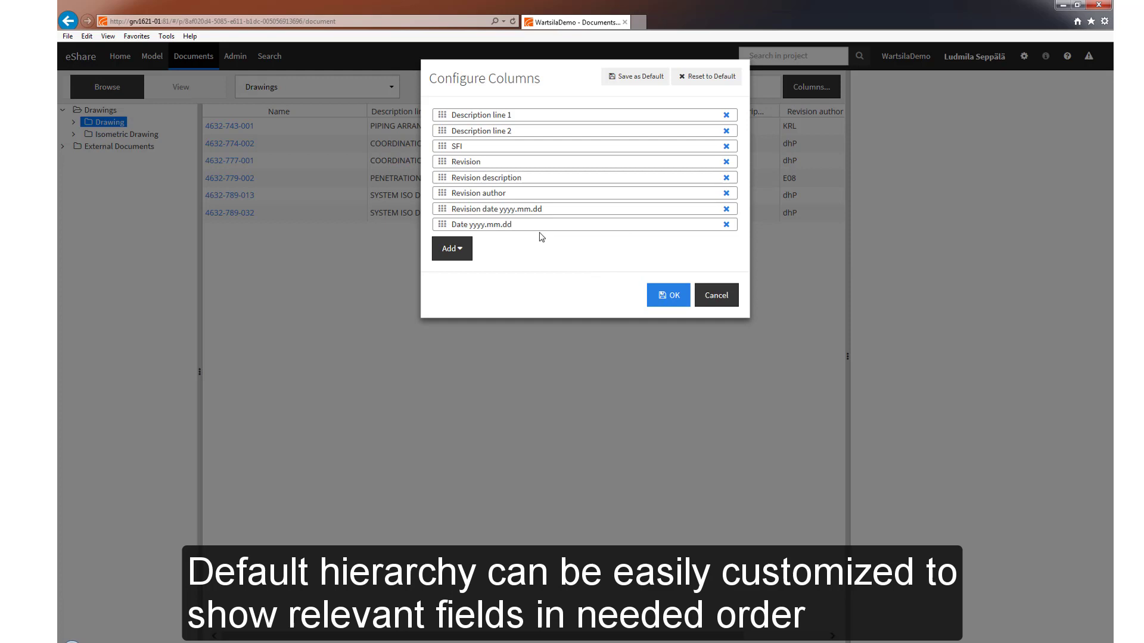
drag(536, 225, 535, 163)
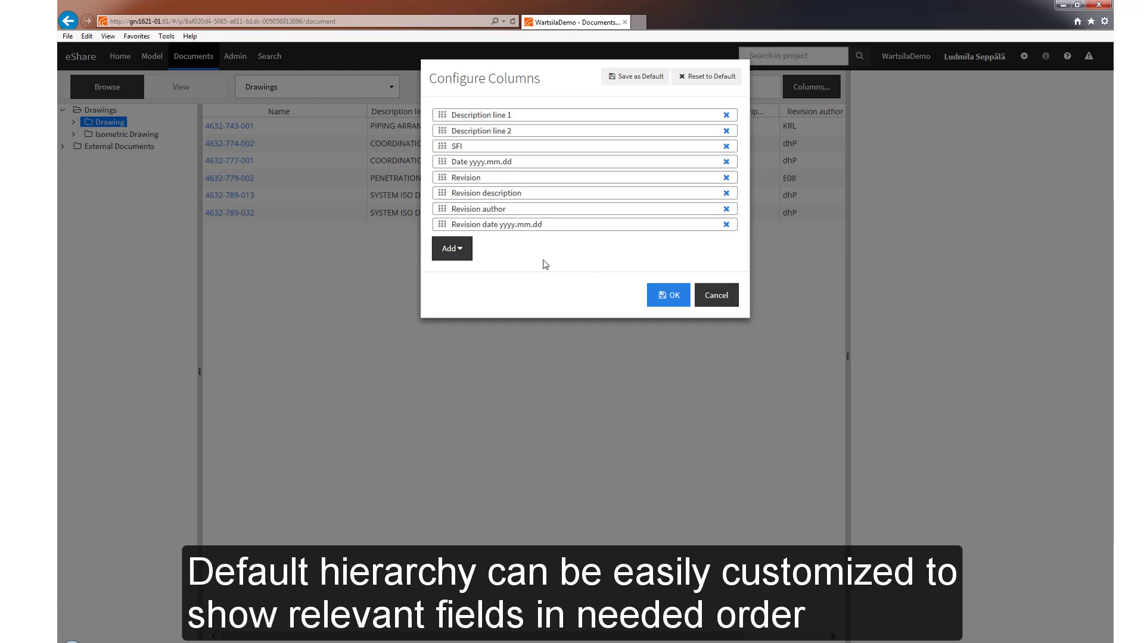
click(643, 80)
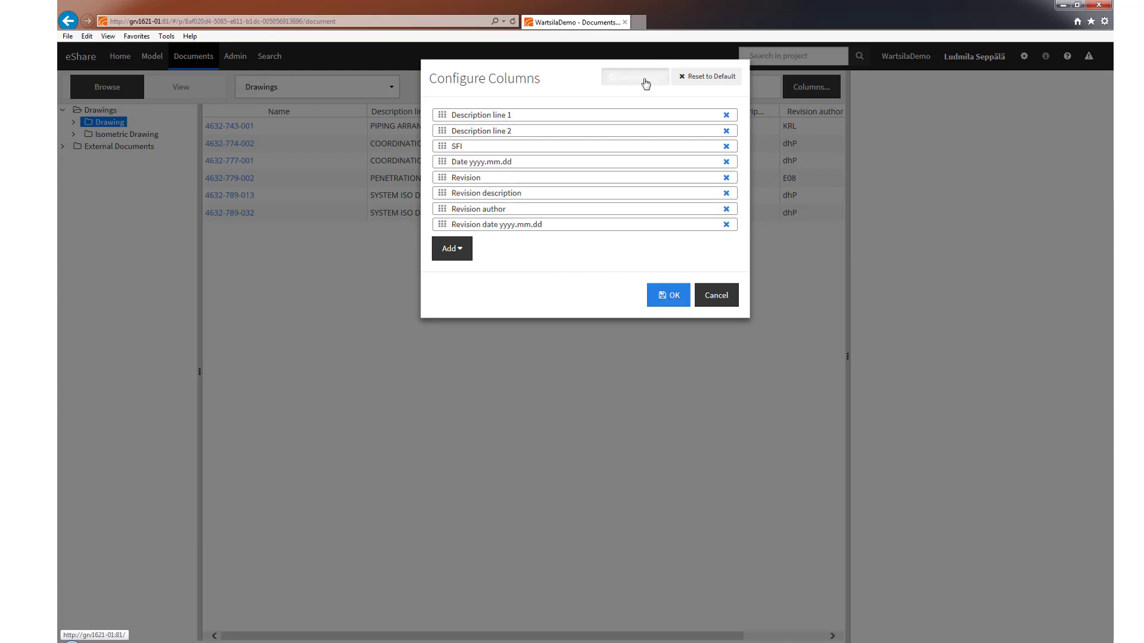
click(670, 298)
drag(649, 636, 409, 485)
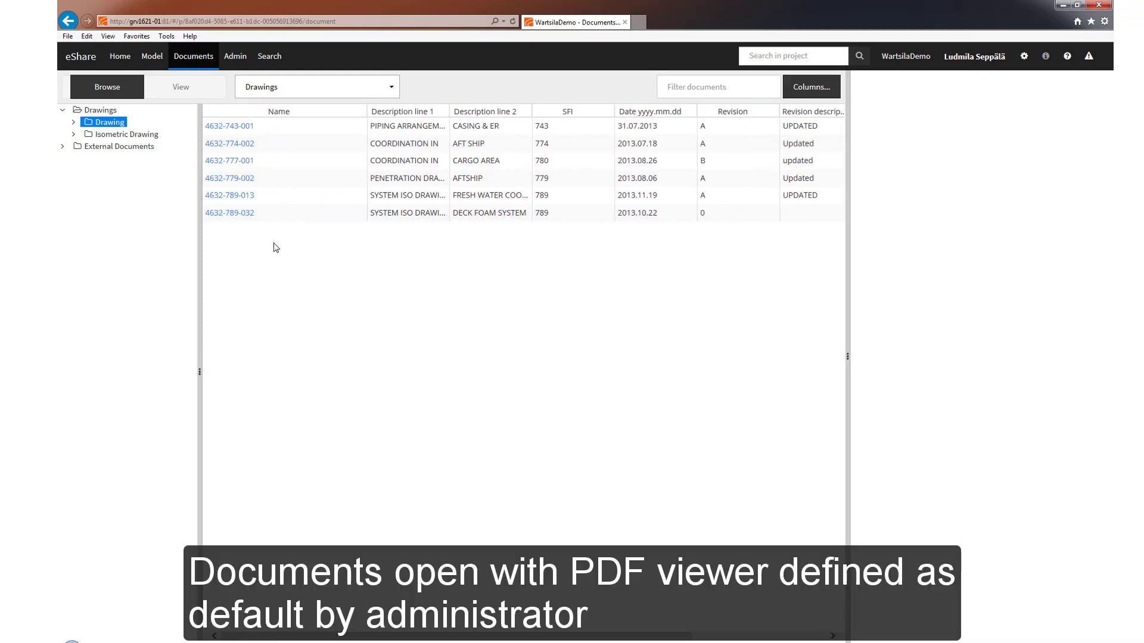
click(229, 125)
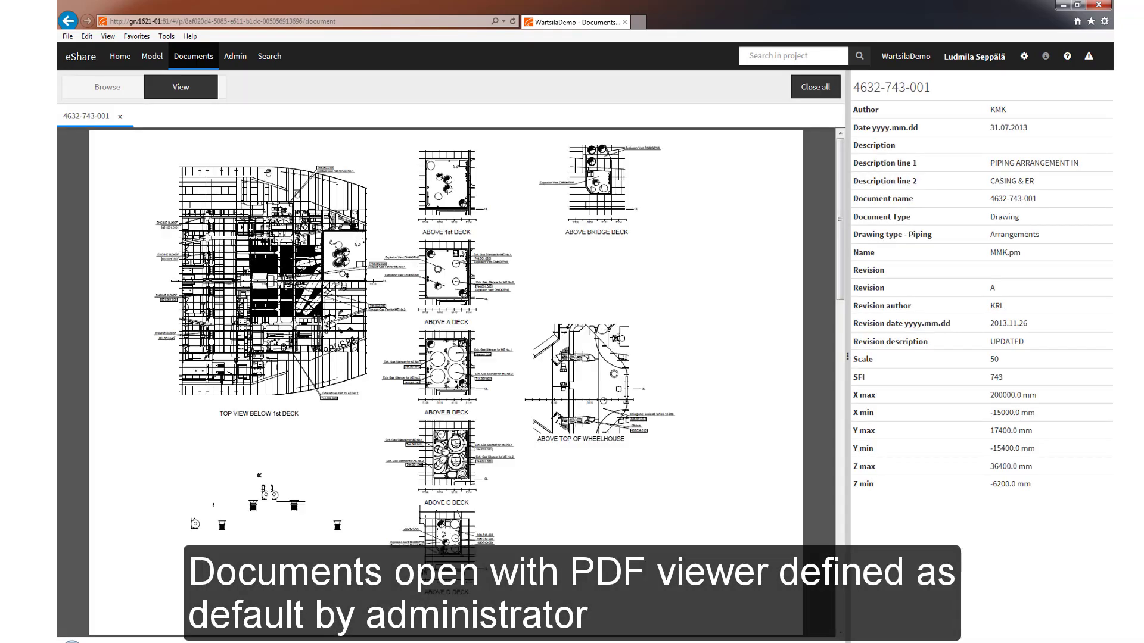
click(464, 153)
click(464, 153)
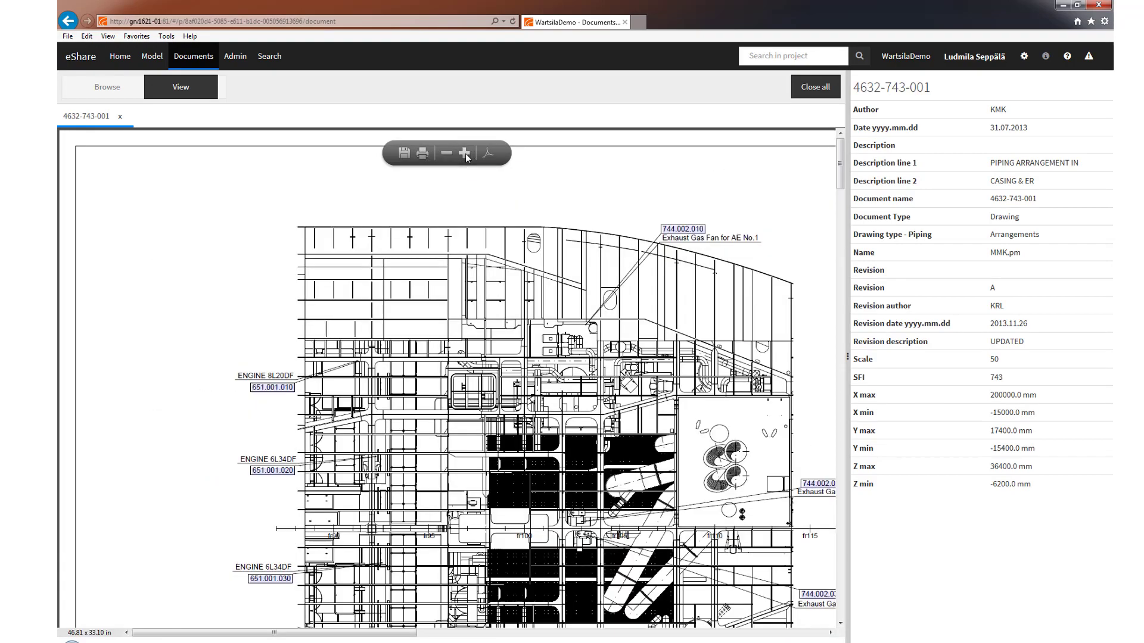
click(464, 153)
drag(843, 177, 841, 425)
click(275, 487)
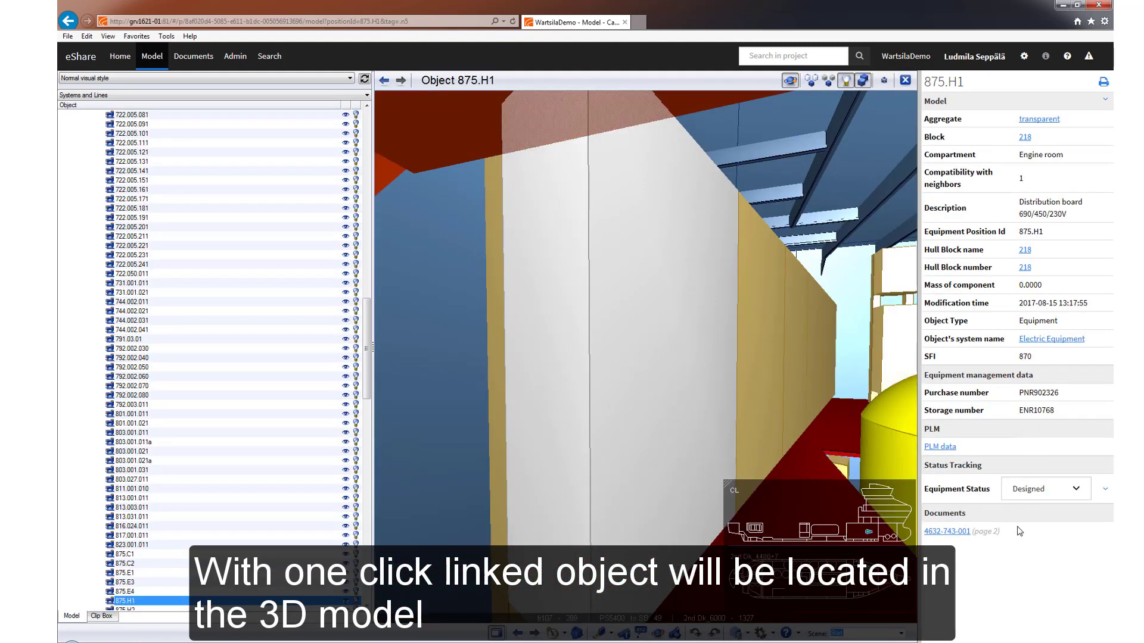
click(947, 531)
click(123, 84)
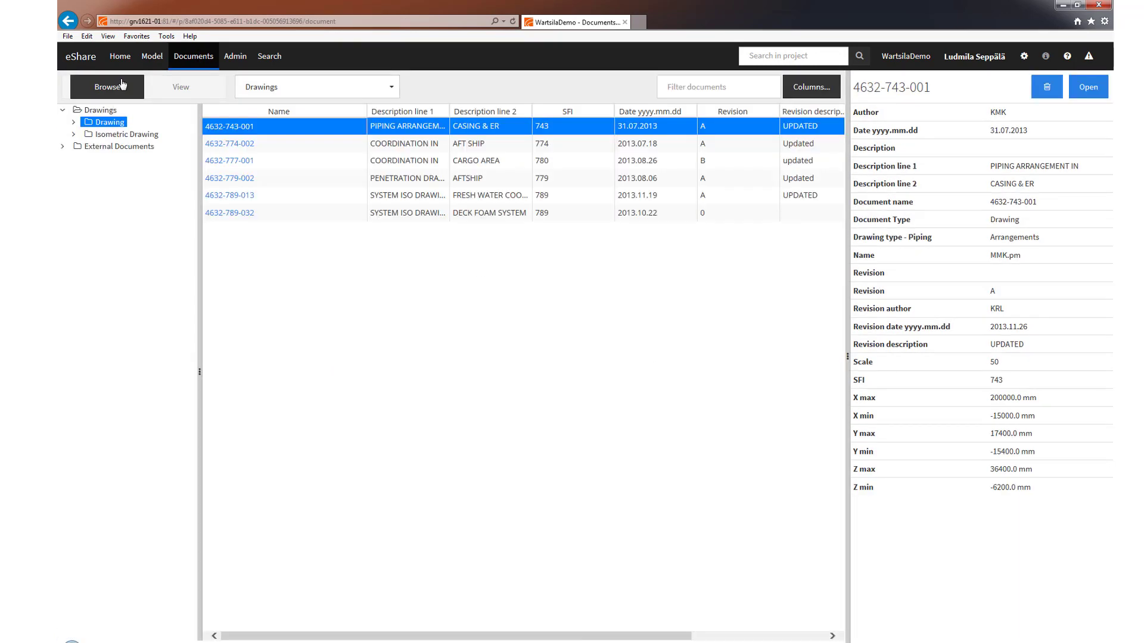
click(225, 161)
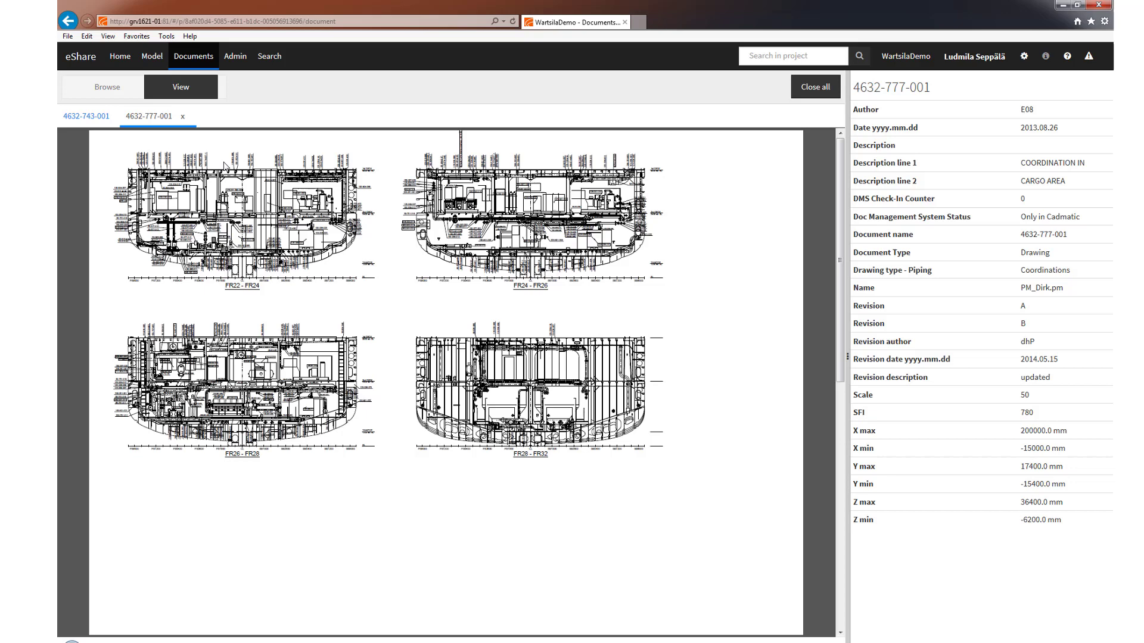
click(465, 154)
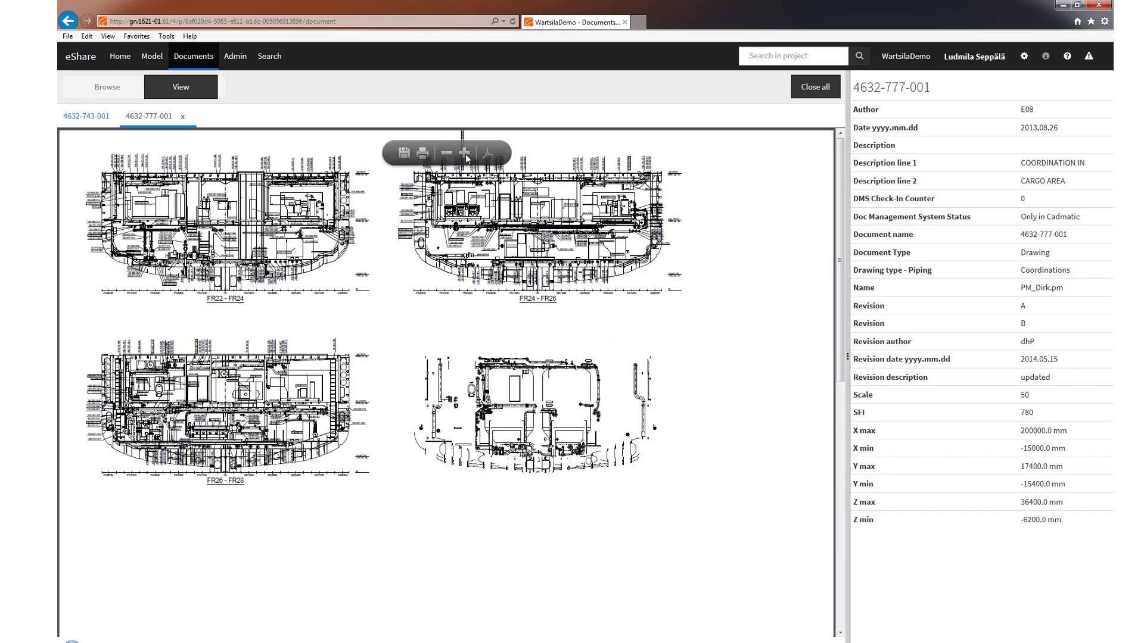
click(465, 154)
click(465, 154)
click(465, 154)
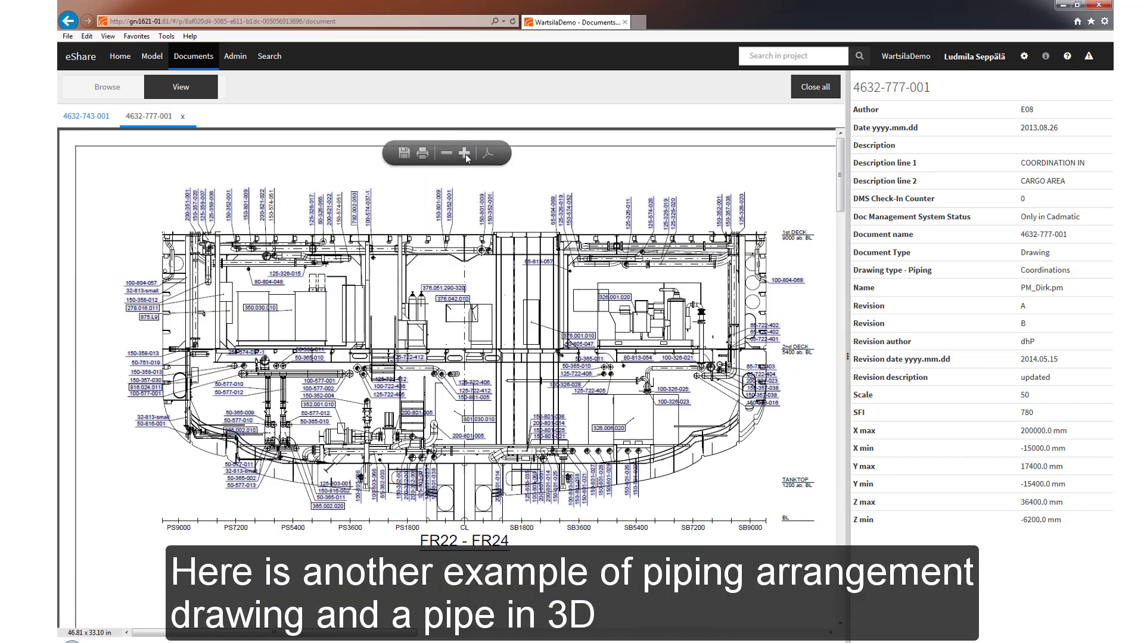
click(465, 155)
click(466, 155)
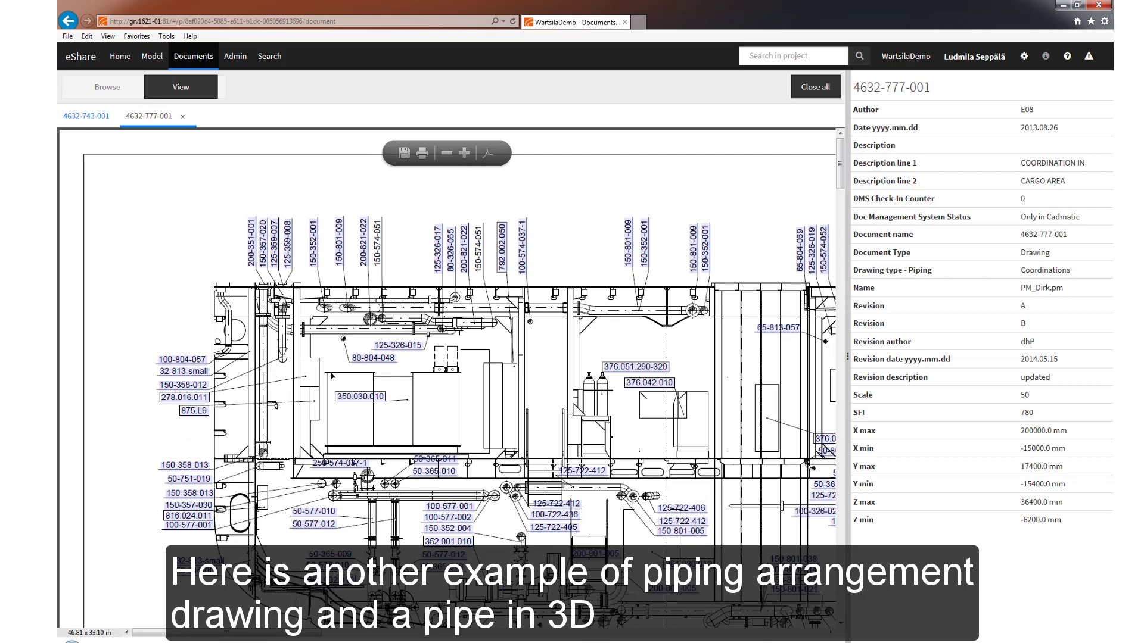
Trace pipe label 50-365-009 to spool 365-009B.1 in 3D, then return to the drawing list
click(335, 555)
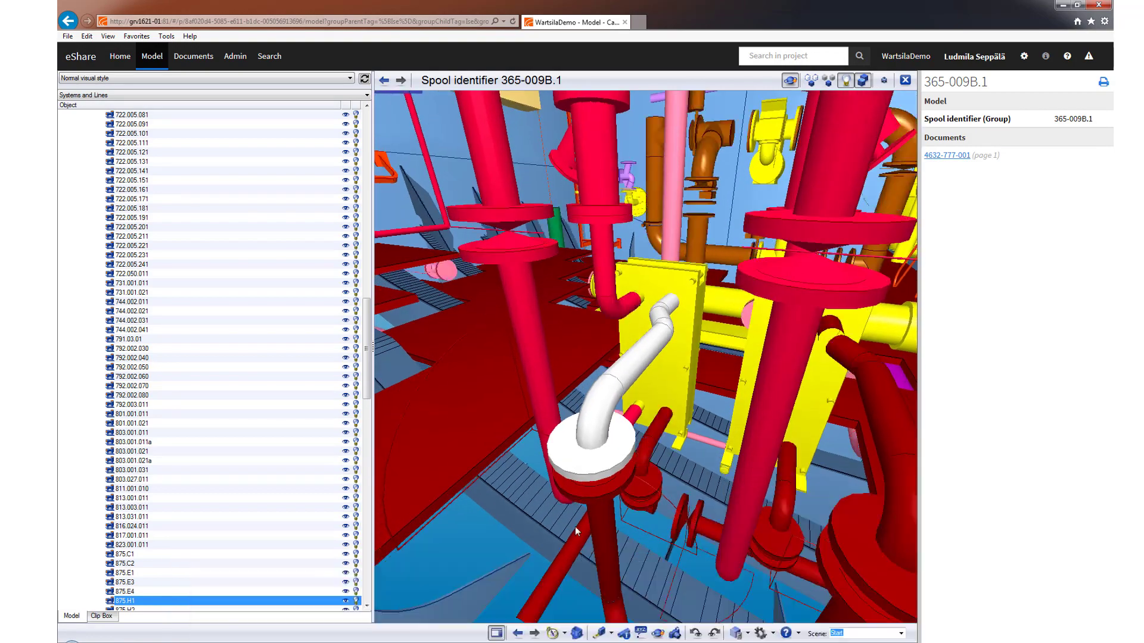
click(193, 56)
click(115, 87)
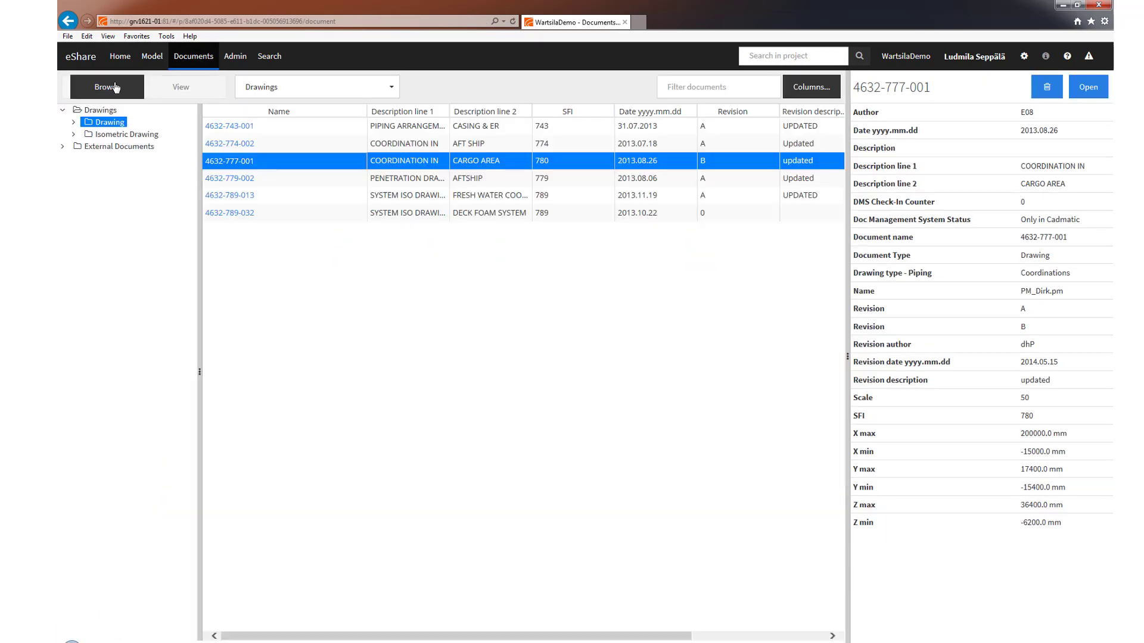
click(232, 180)
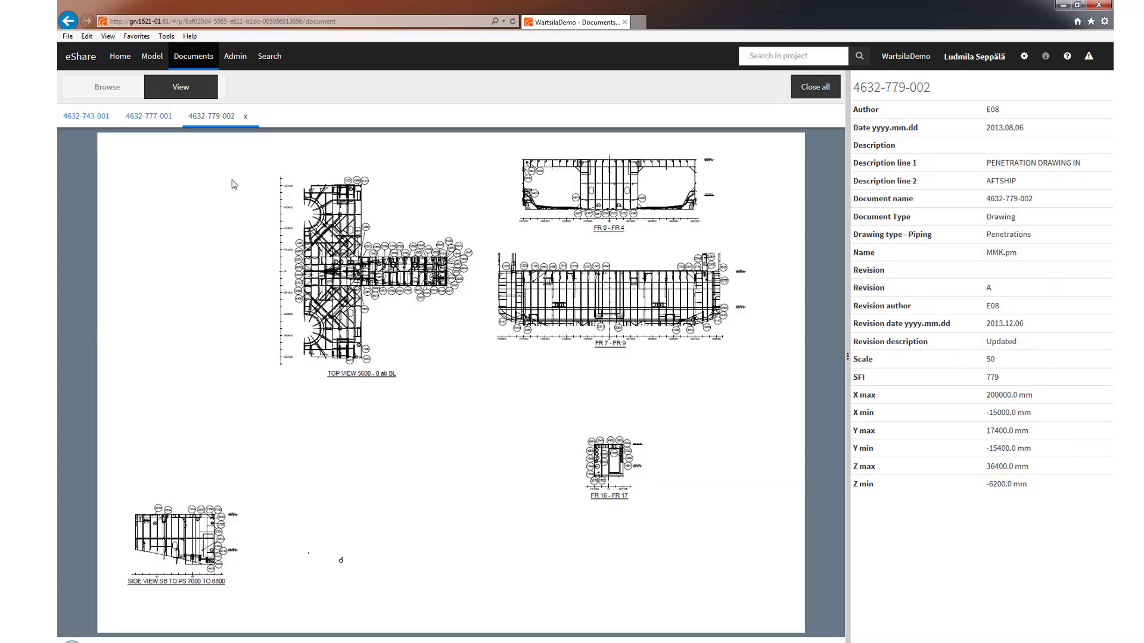
click(470, 154)
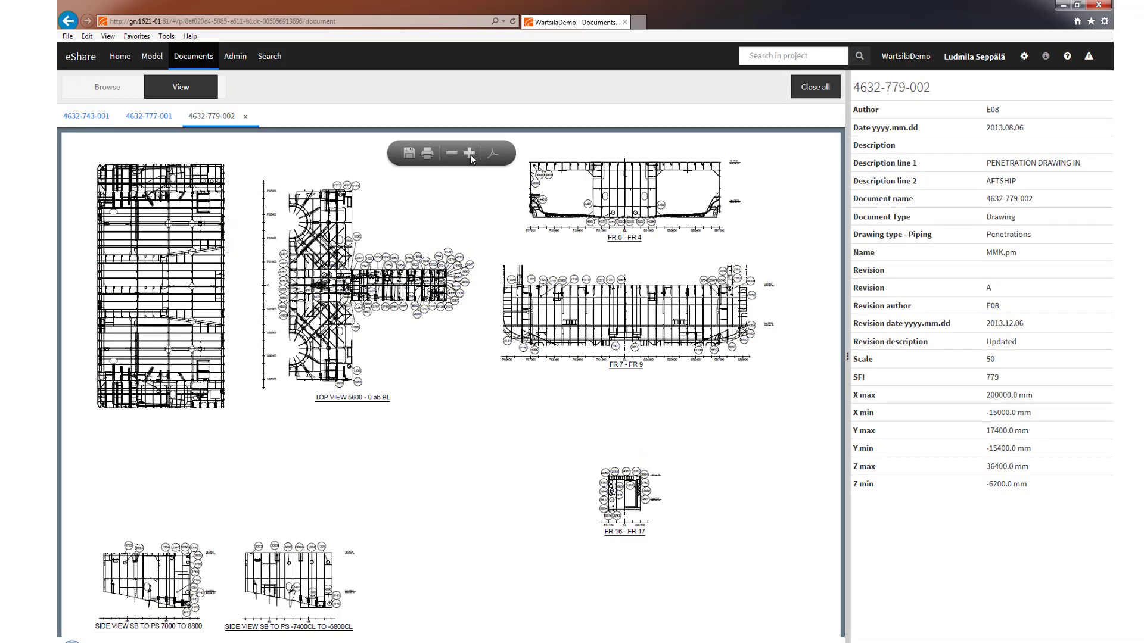
click(469, 154)
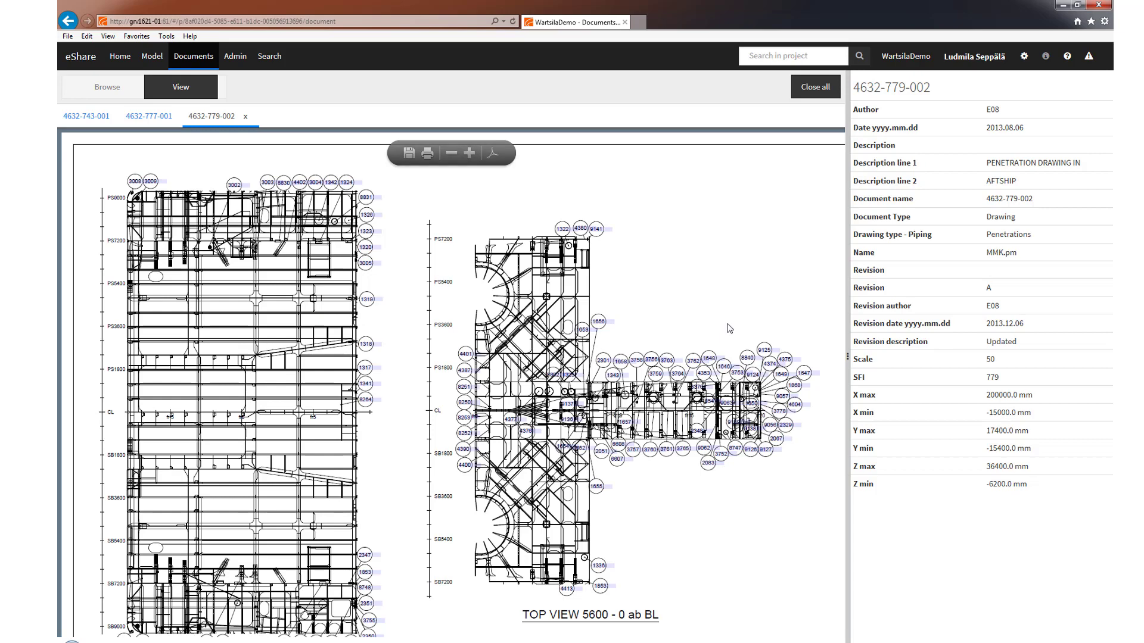
click(365, 249)
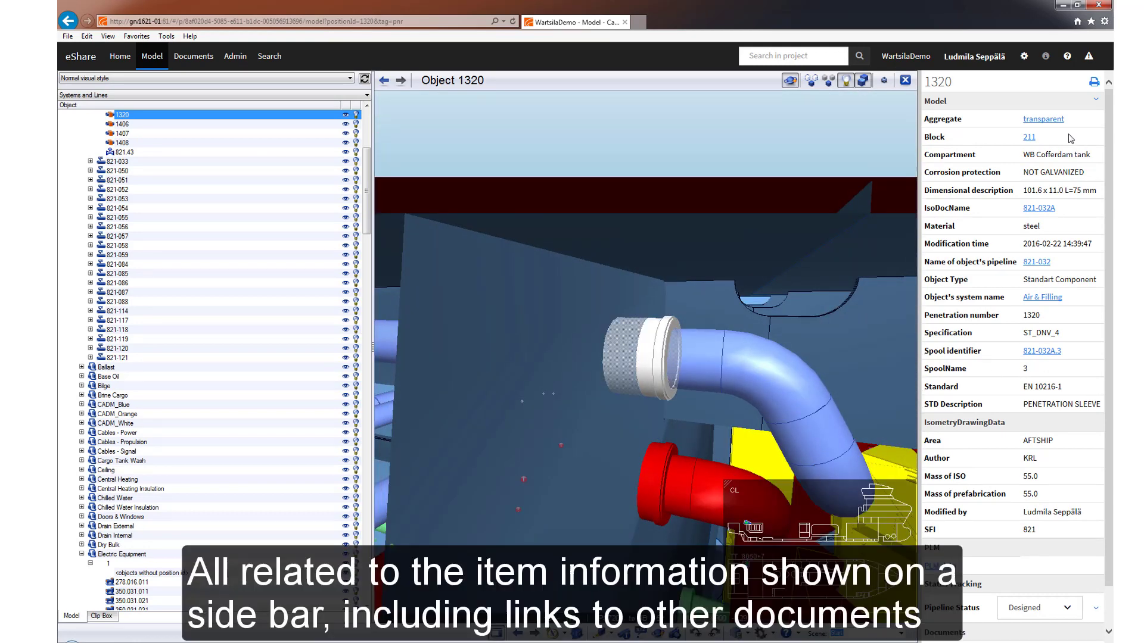
scroll(1109, 514, down, 1)
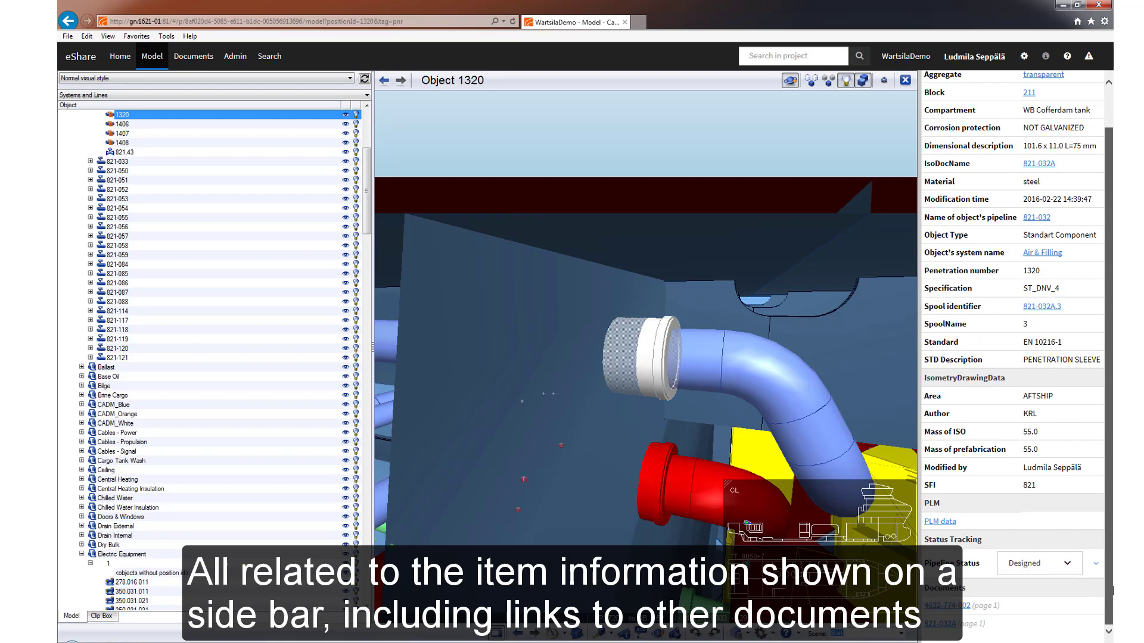
click(939, 624)
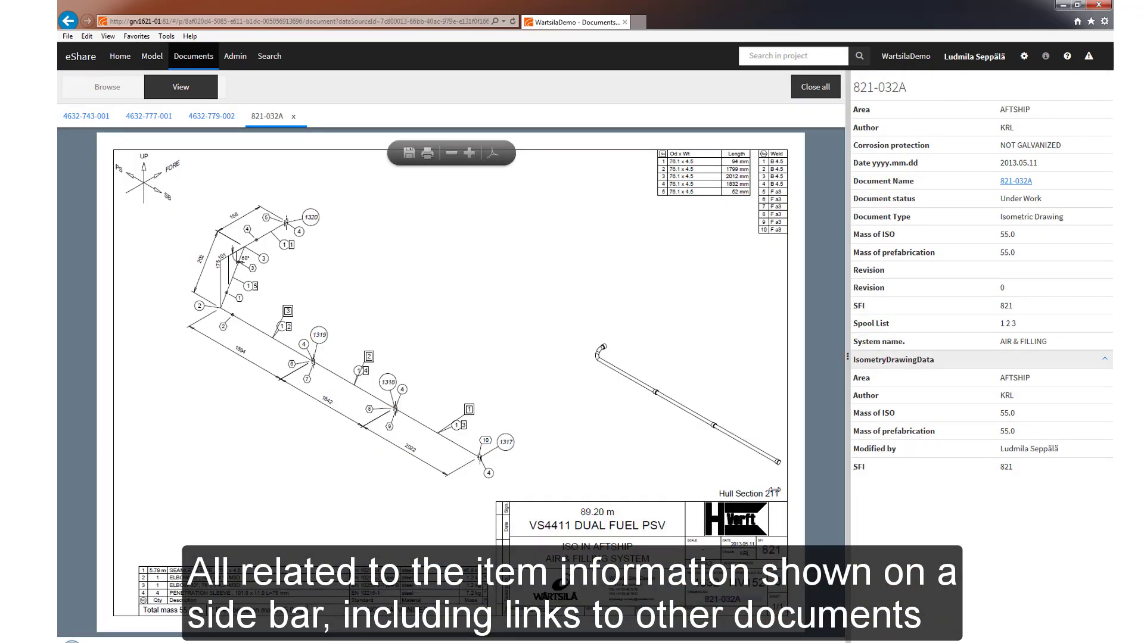
click(110, 89)
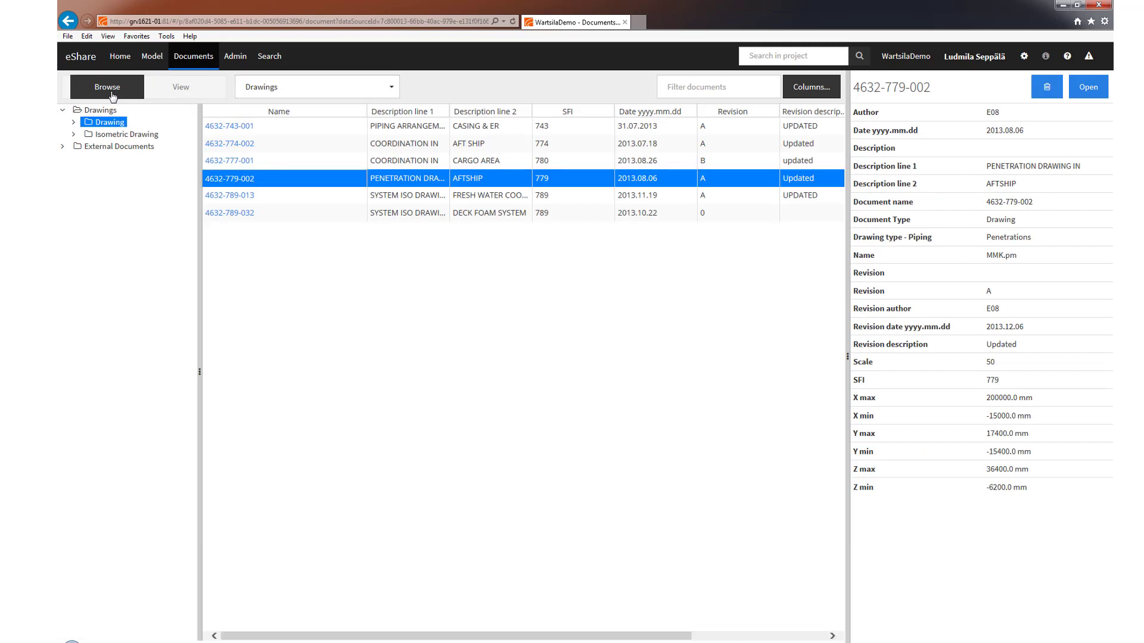
click(249, 196)
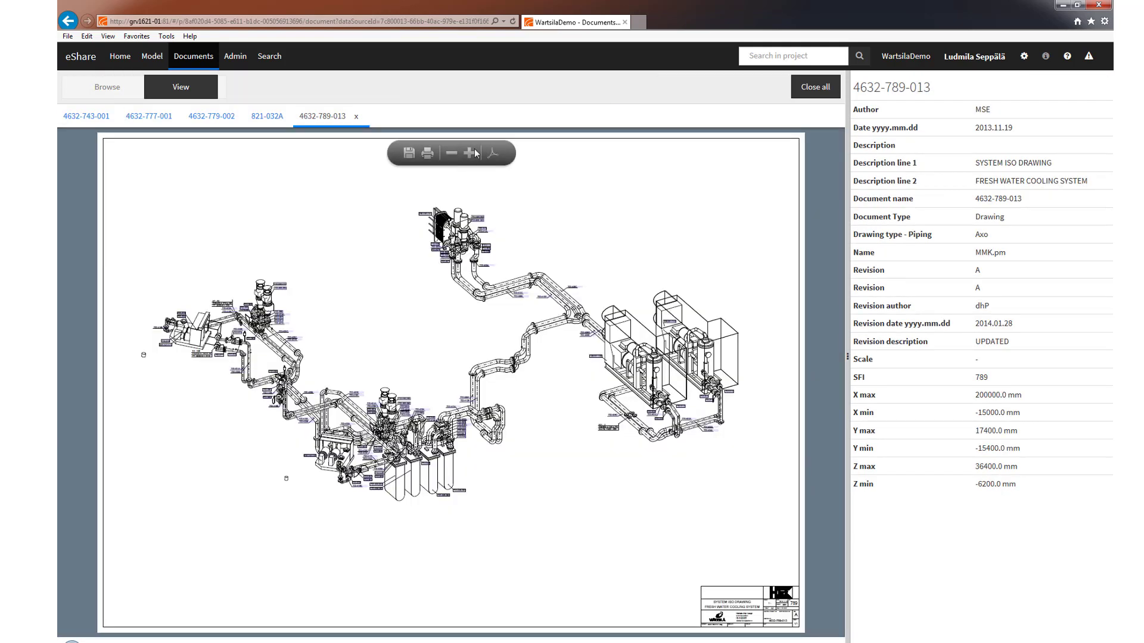
click(472, 153)
click(471, 153)
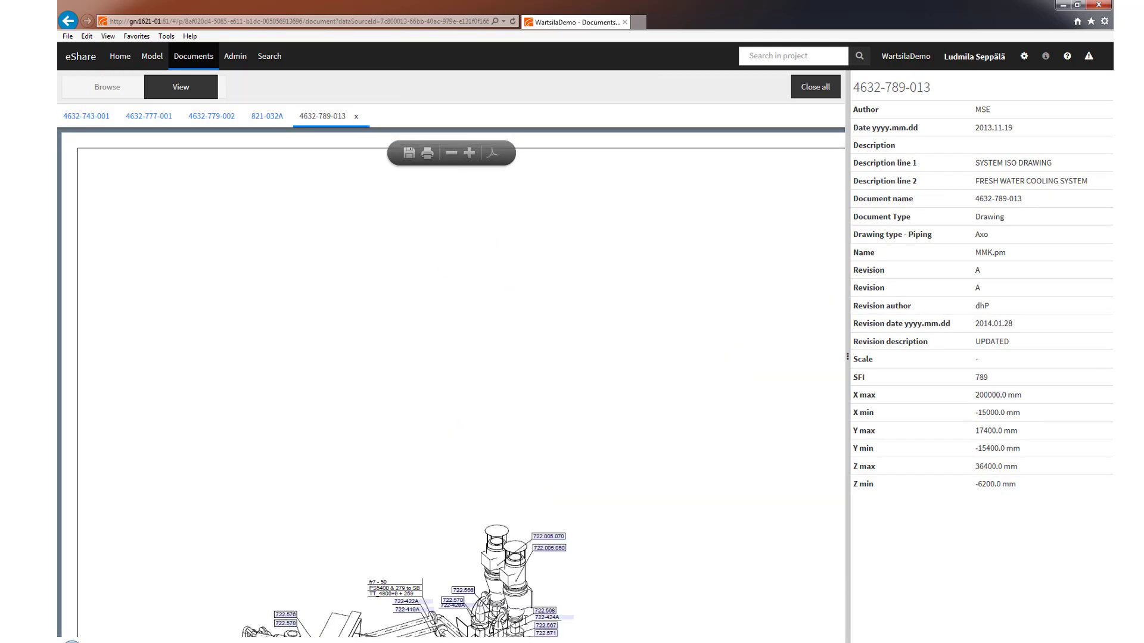
scroll(460, 582, down, 5)
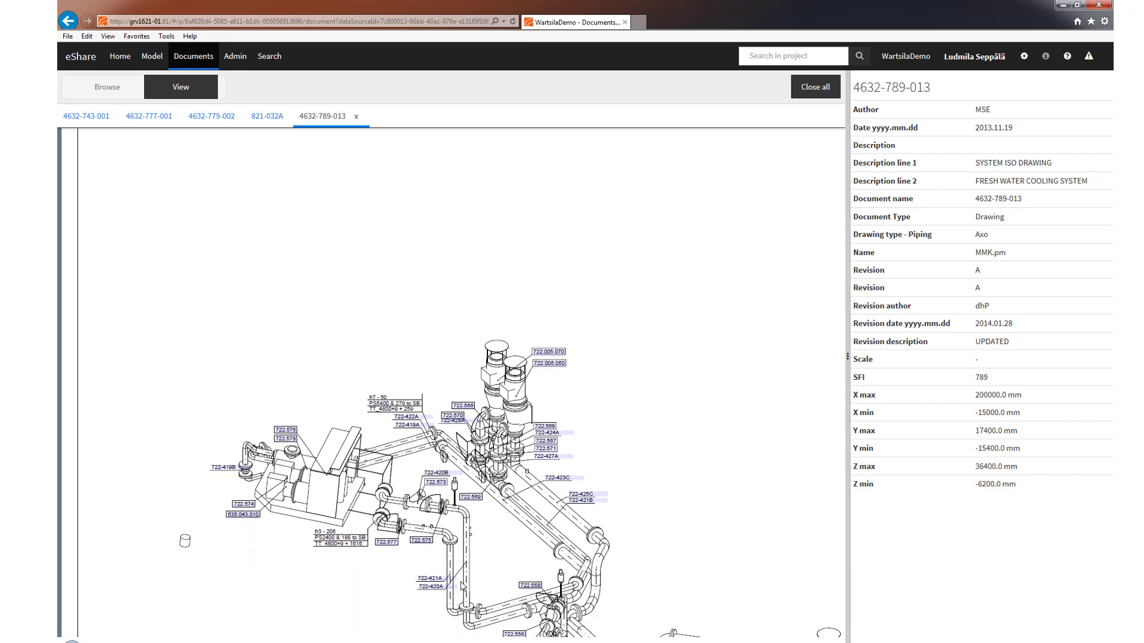
scroll(462, 586, down, 2)
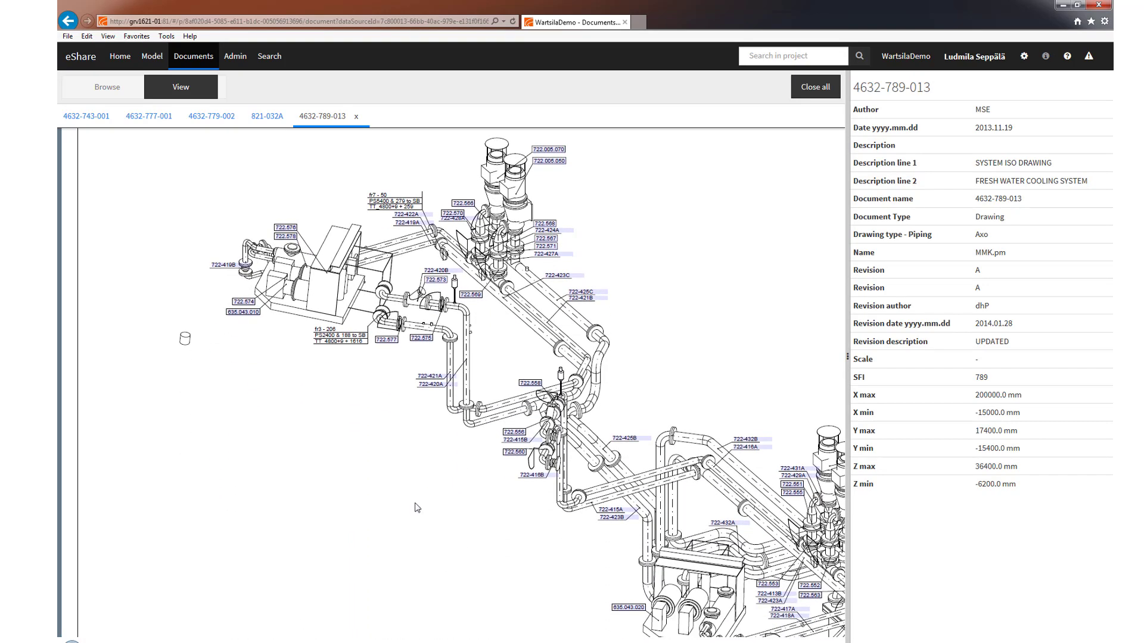
Locate valve 722.573 in 3D, open its linked isometric 722-420B, then return to the valve
click(442, 282)
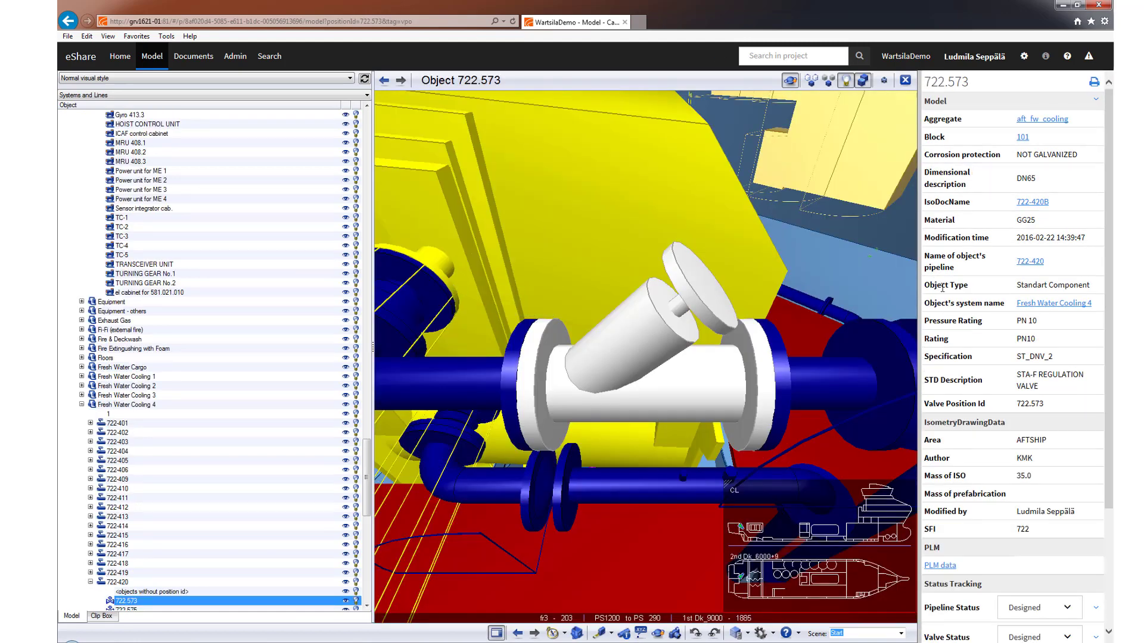
drag(1109, 276, 1106, 440)
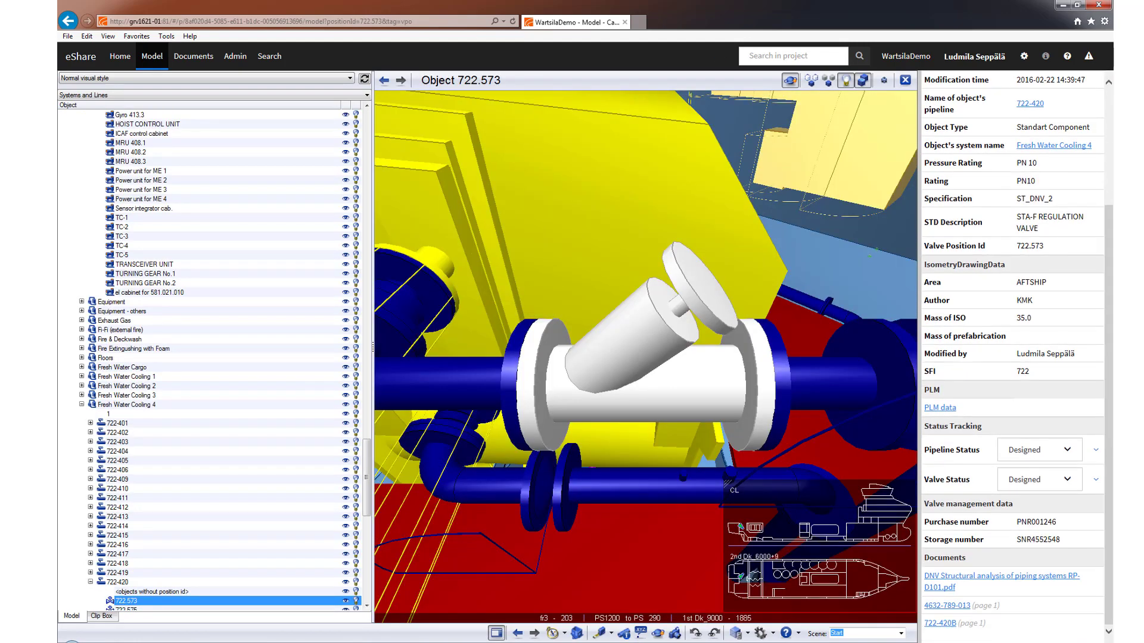
click(941, 623)
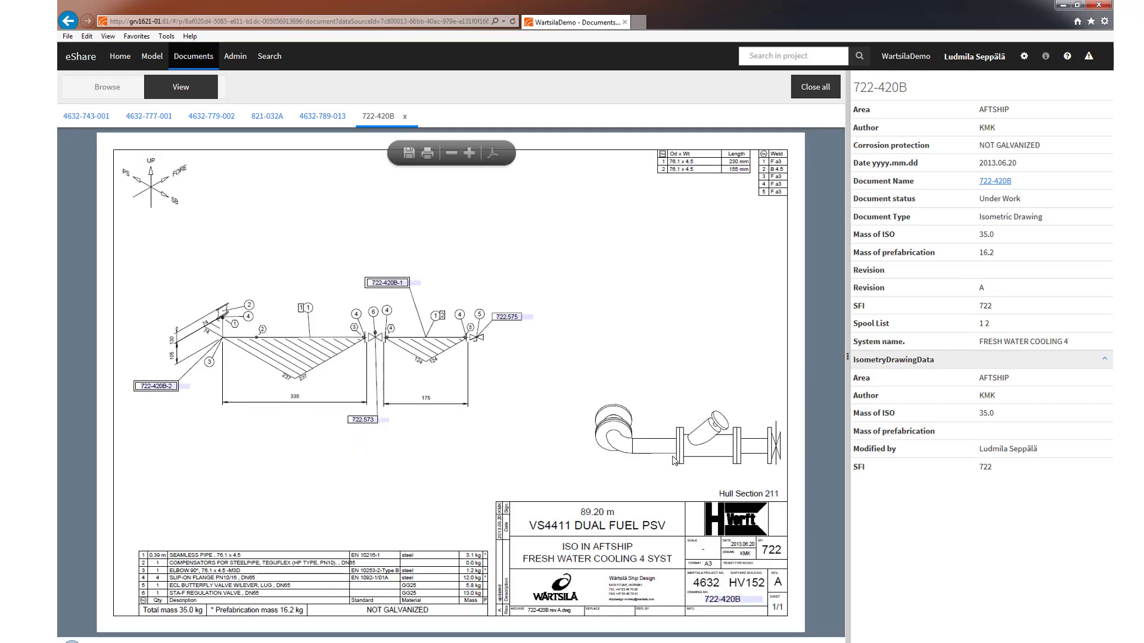
click(362, 419)
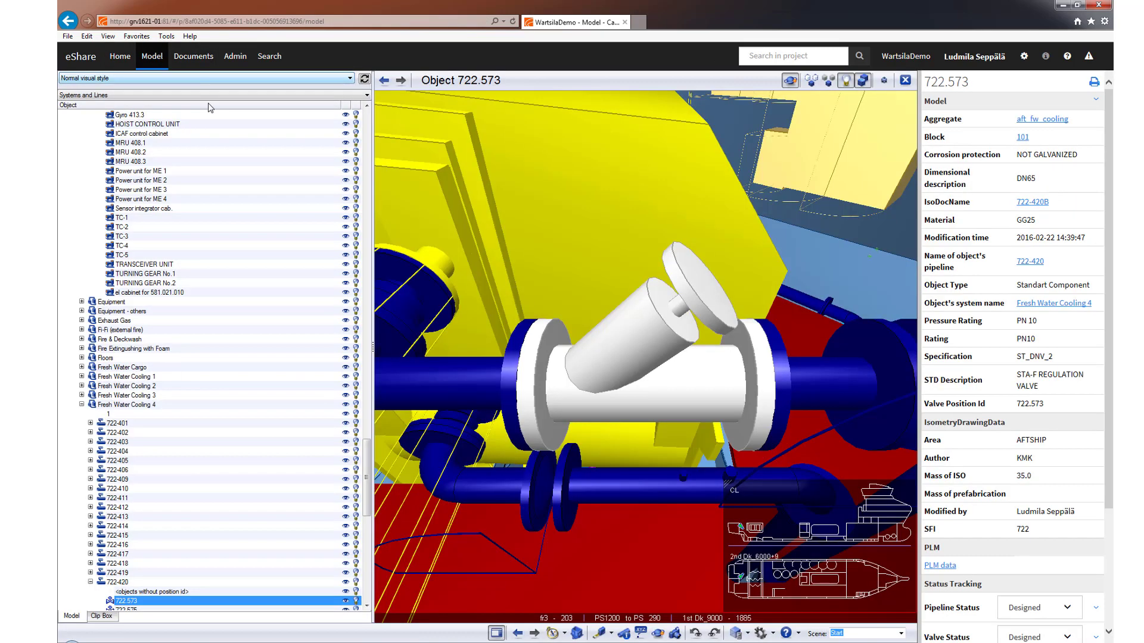
drag(1109, 477, 1109, 593)
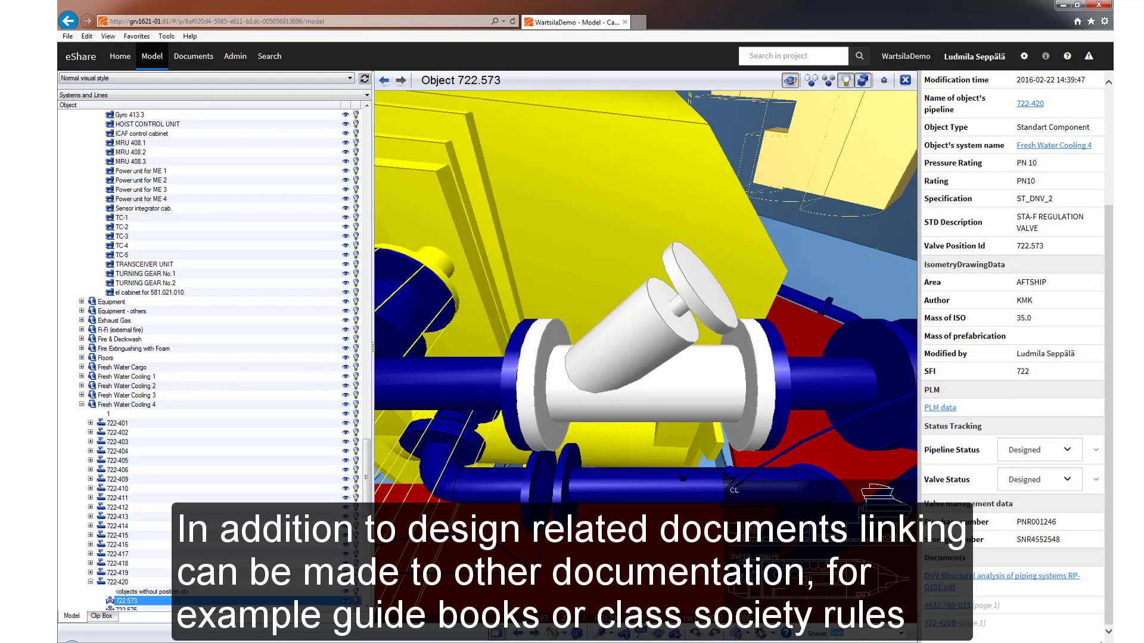
Open the linked DNV RP-D101 piping analysis guide at section 3.4.1 Dead weight
click(972, 581)
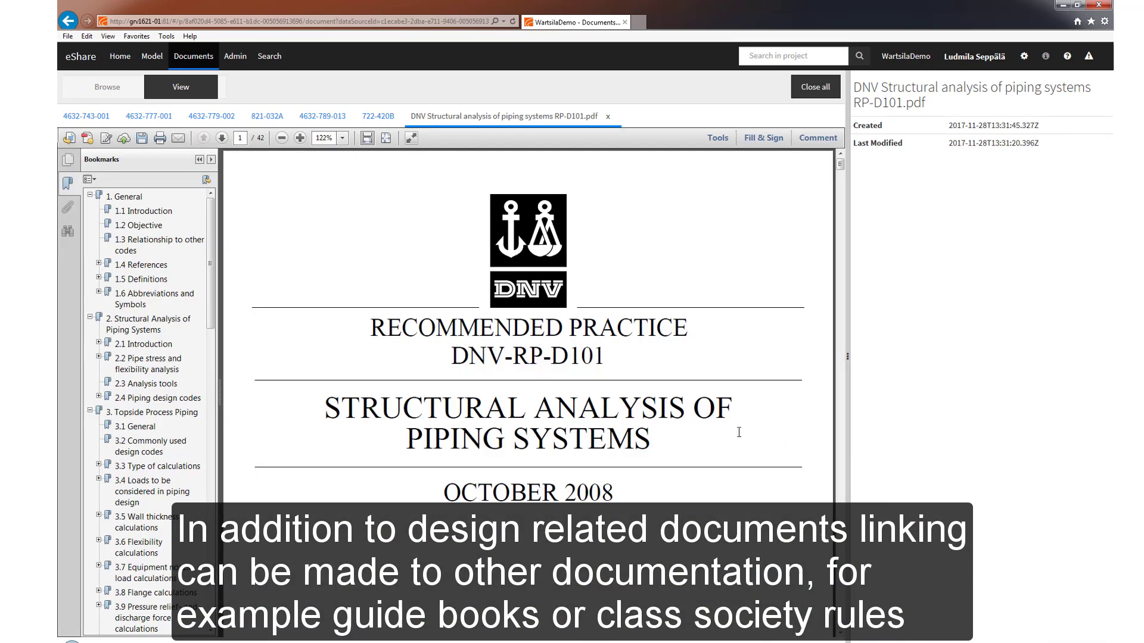
scroll(748, 498, down, 15)
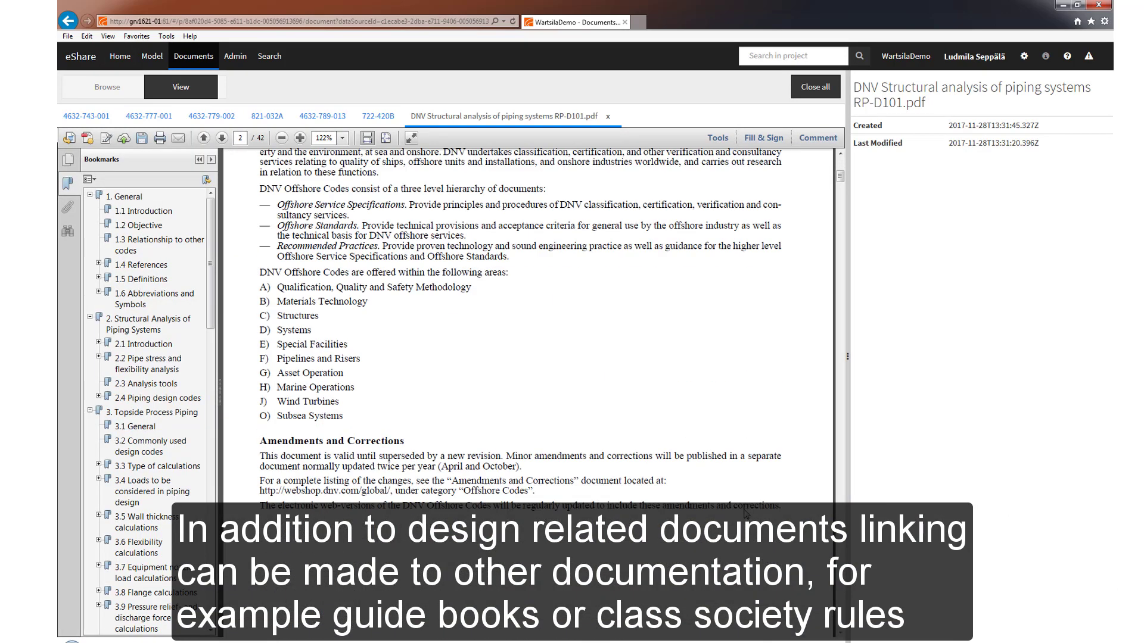
click(99, 478)
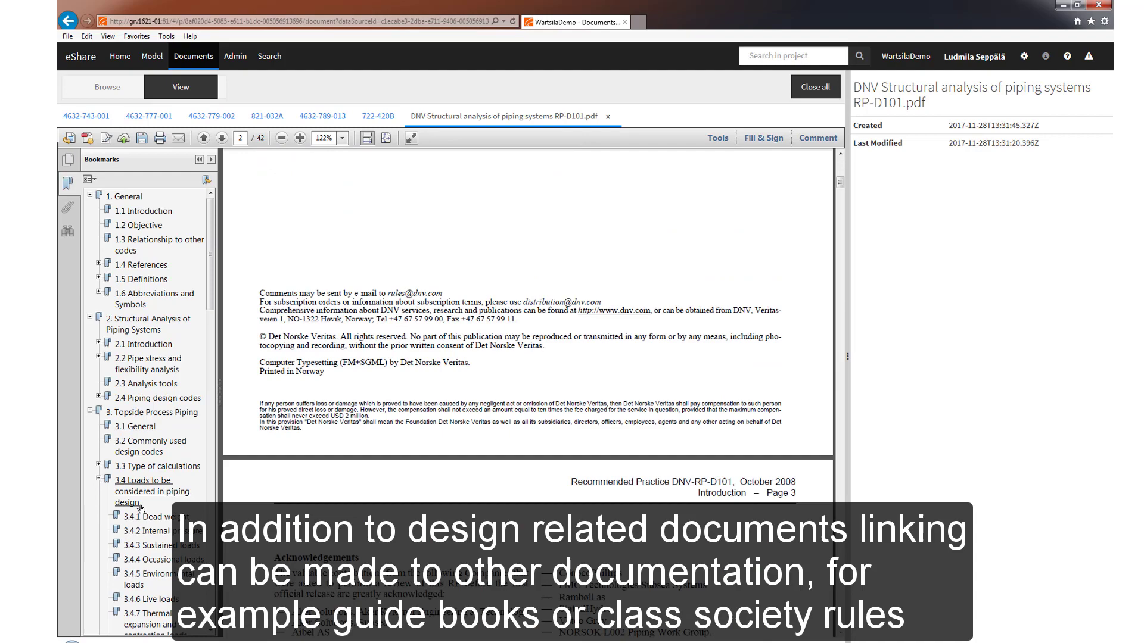
click(143, 516)
scroll(382, 500, down, 5)
scroll(382, 500, down, 3)
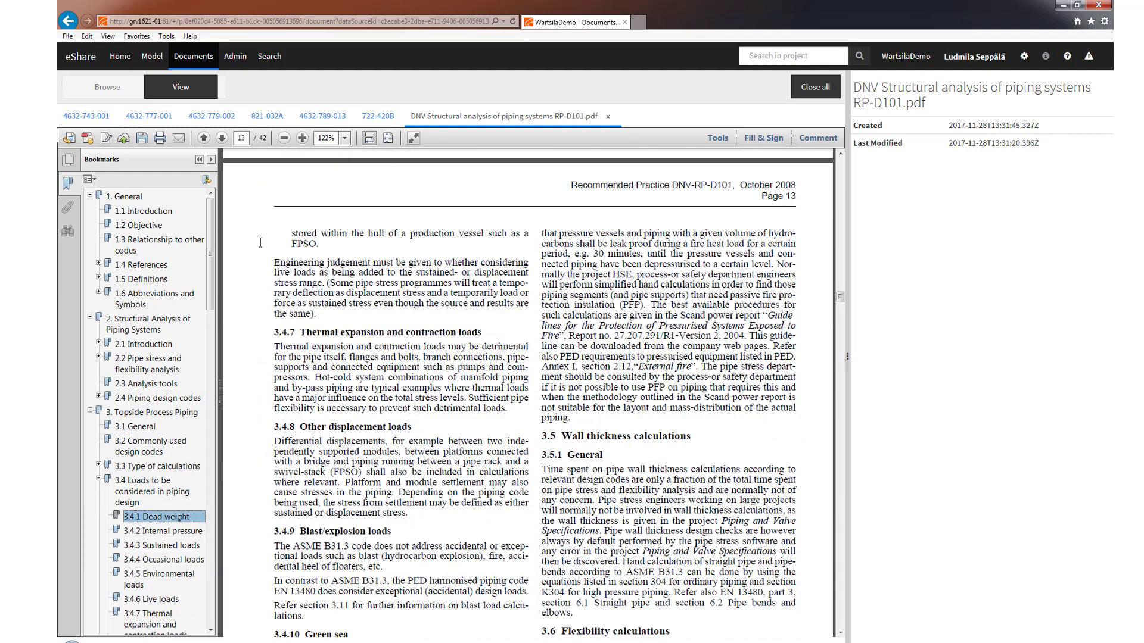
Open ballast isometric drawing 801-009A from Isometric Drawing > BALLAST in the document library
click(115, 92)
click(74, 136)
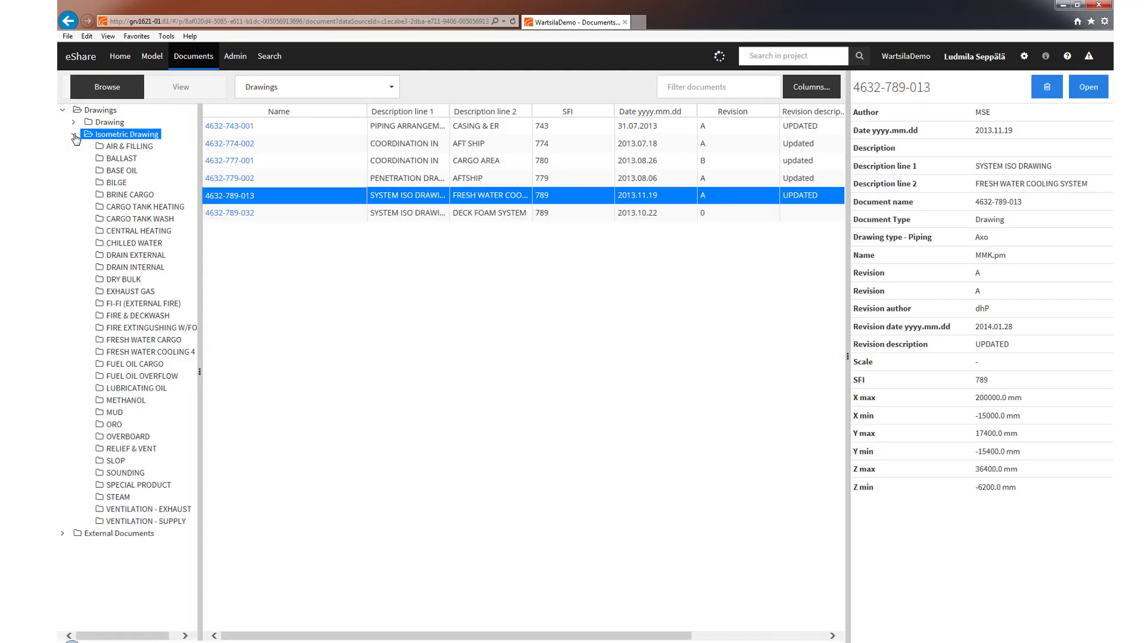
click(128, 159)
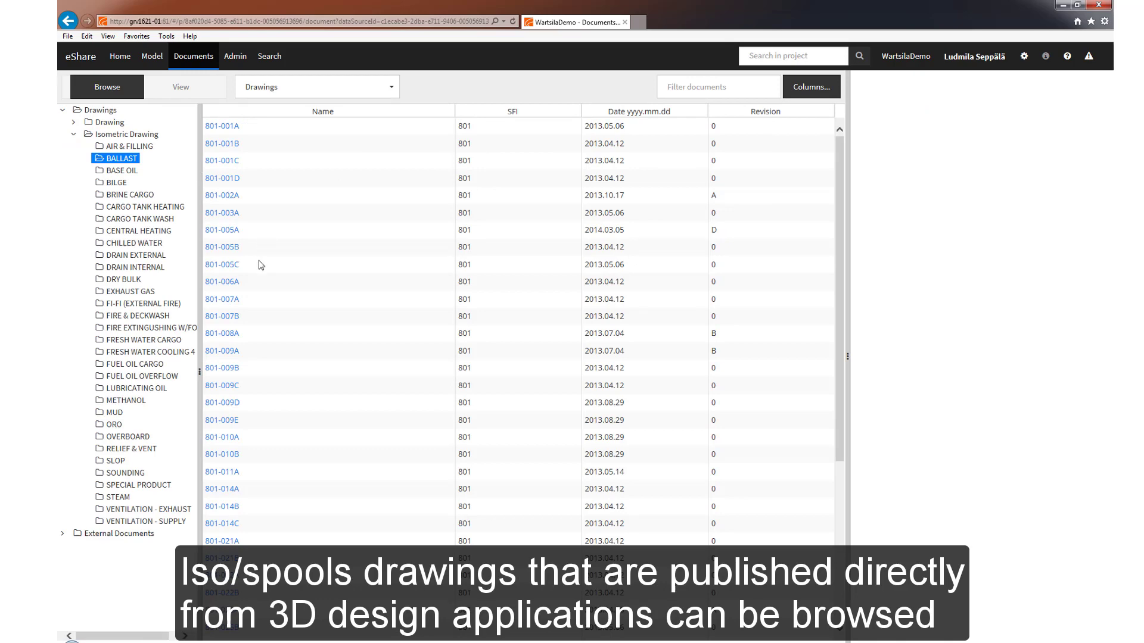
click(232, 352)
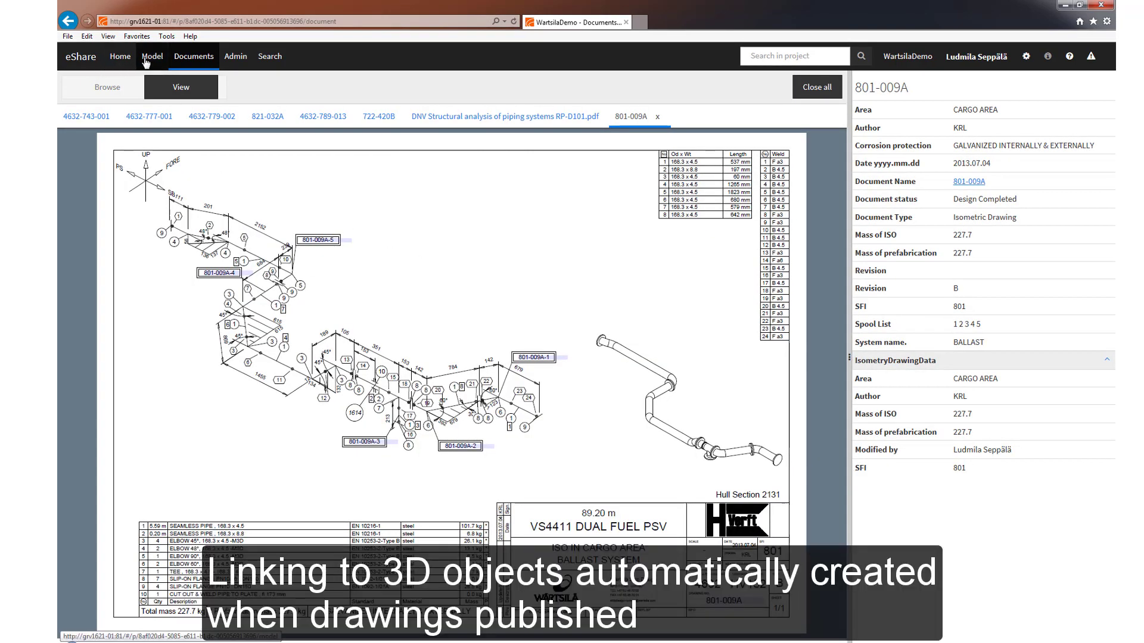
Return to the 3D model and bring up the list of saved scenes
click(152, 56)
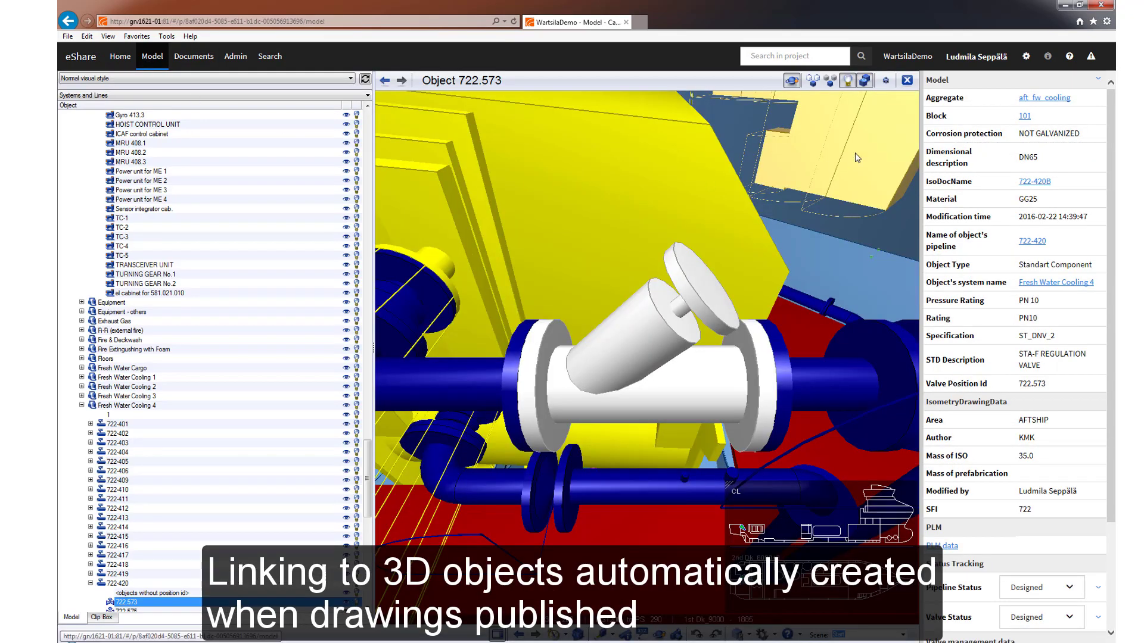
mouse_move(810, 487)
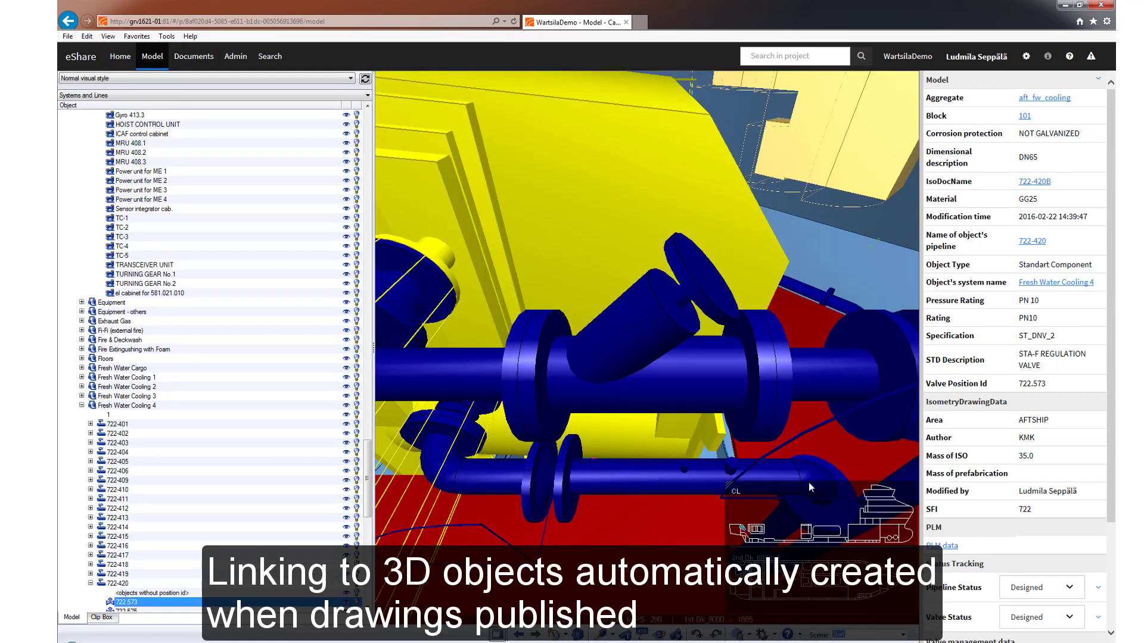
click(901, 635)
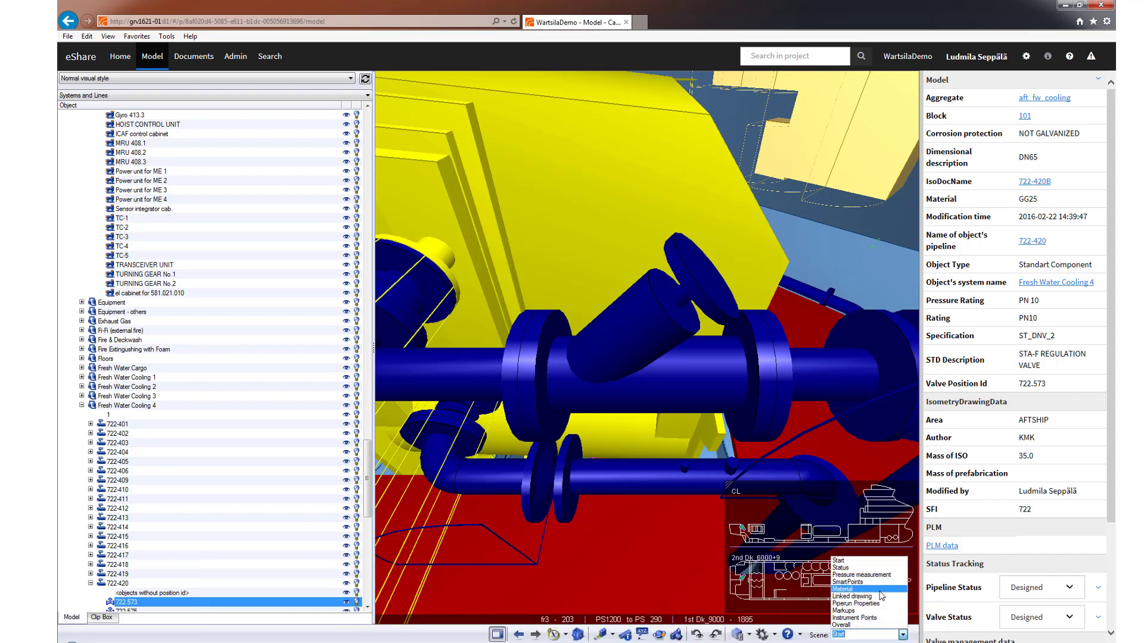
Switch to the Linked drawing scene and select the green ballast pipe elbow
click(870, 596)
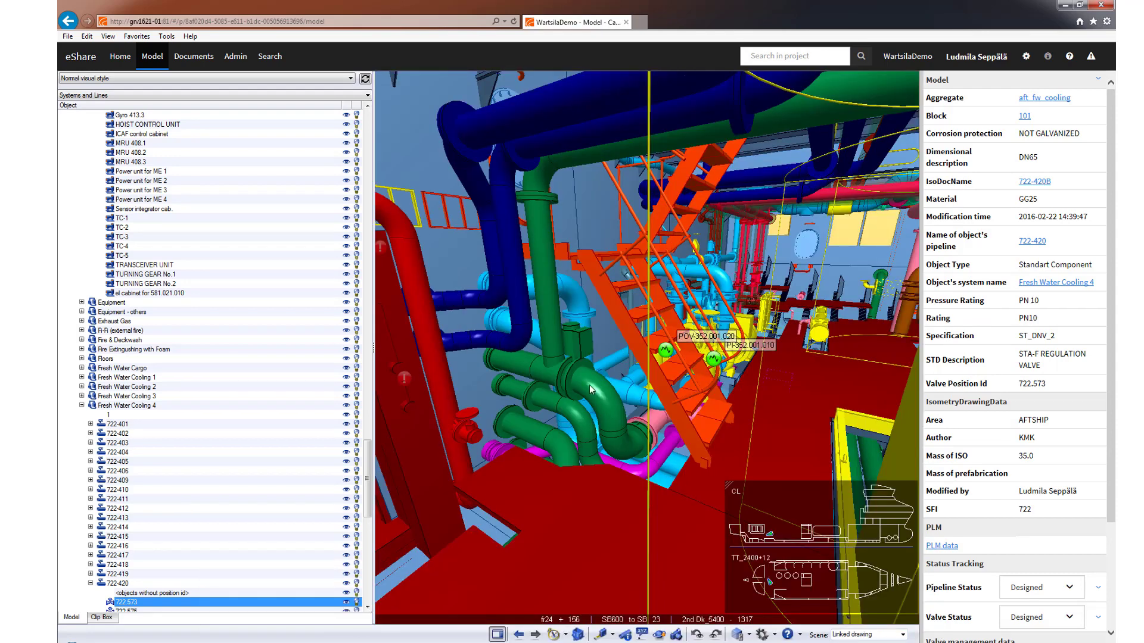
right_click(589, 385)
click(601, 392)
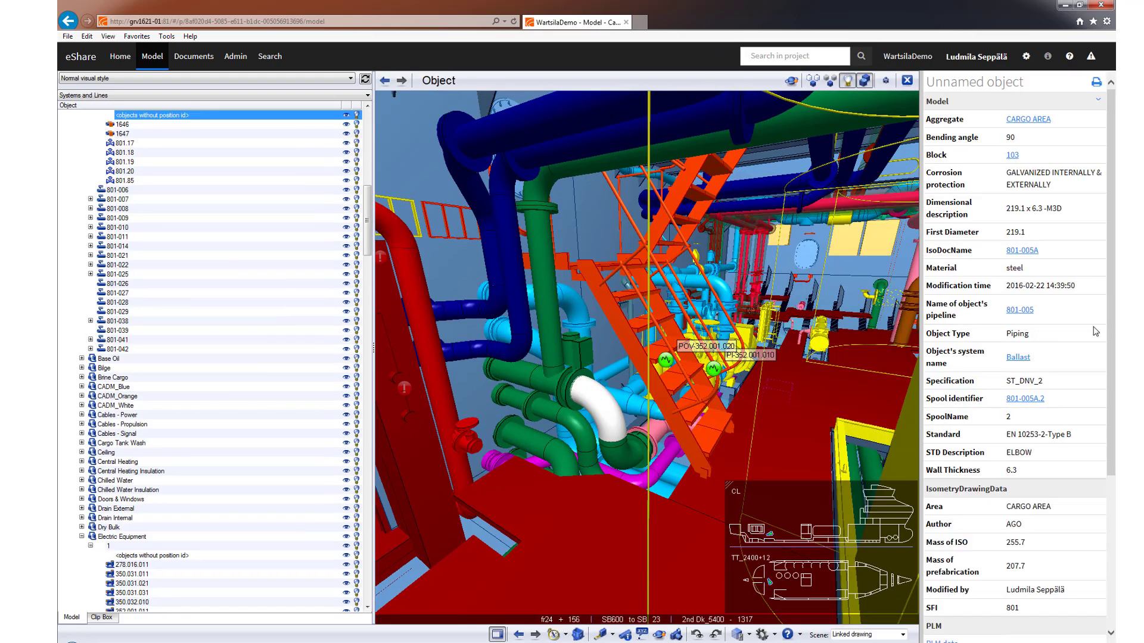
Open the elbow's linked DNV piping rules.pdf, showing the Pt.4 Ch.6 bilge suction rules
scroll(1111, 329, down, 4)
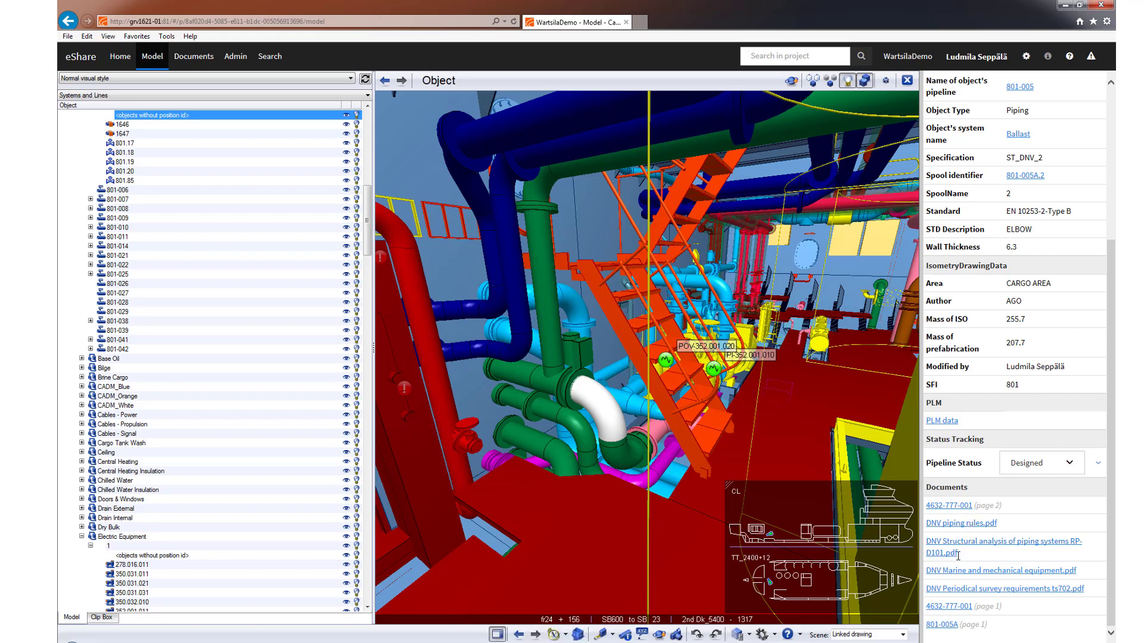
click(952, 587)
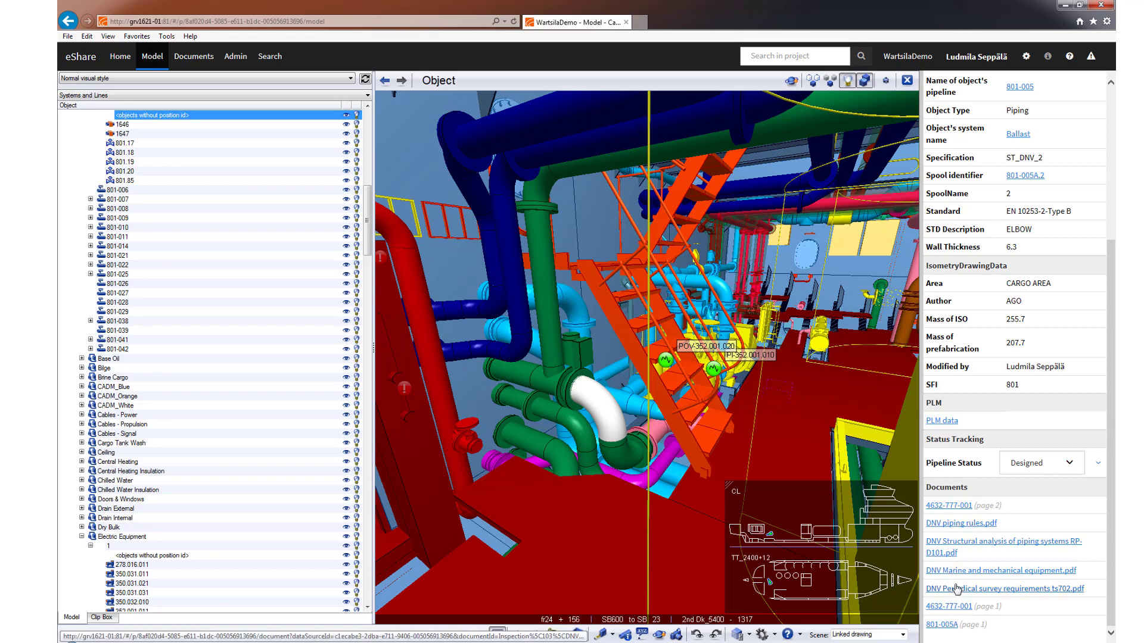
click(953, 525)
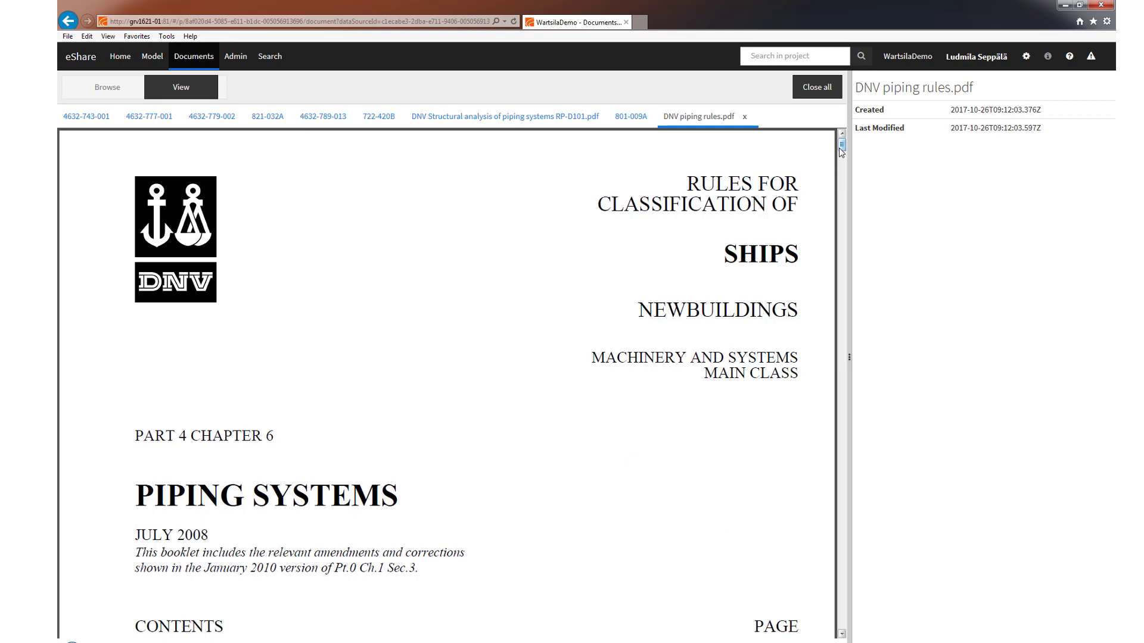
drag(840, 147, 842, 297)
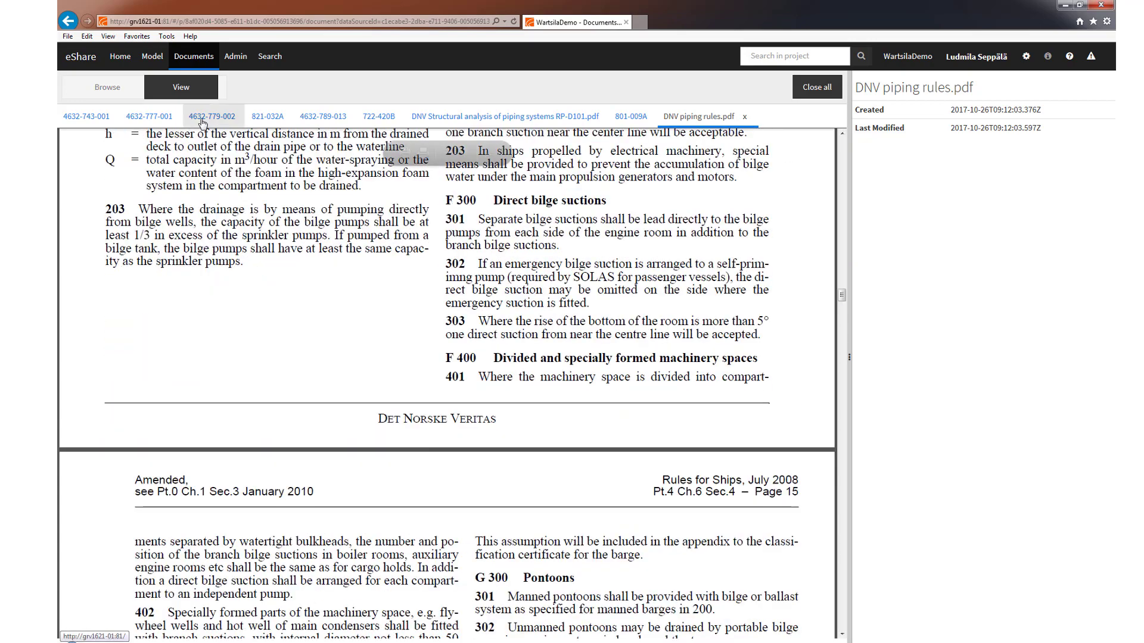
Open Supplier info box cooler.pdf from External Documents > Equipment > BoxCooler and scroll the brochure
click(108, 91)
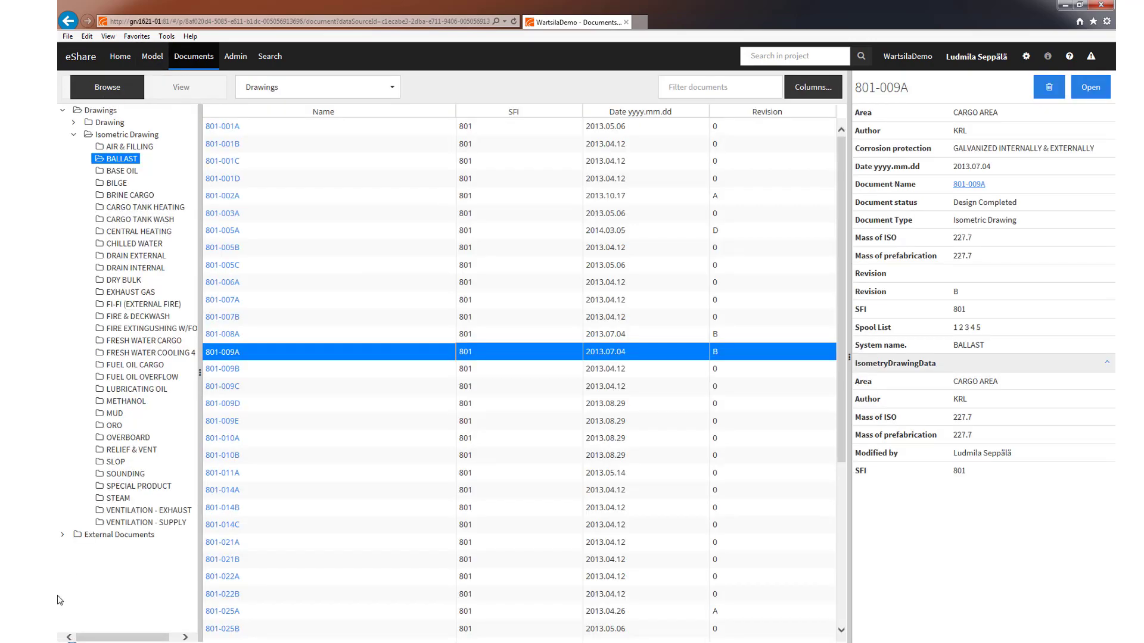
click(62, 534)
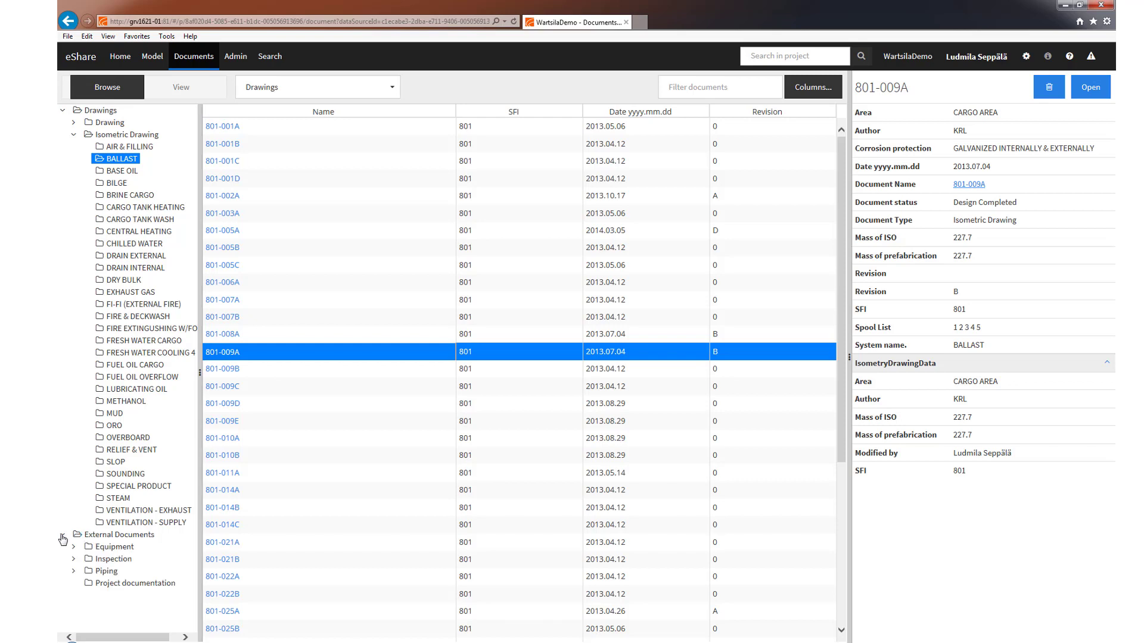
click(110, 548)
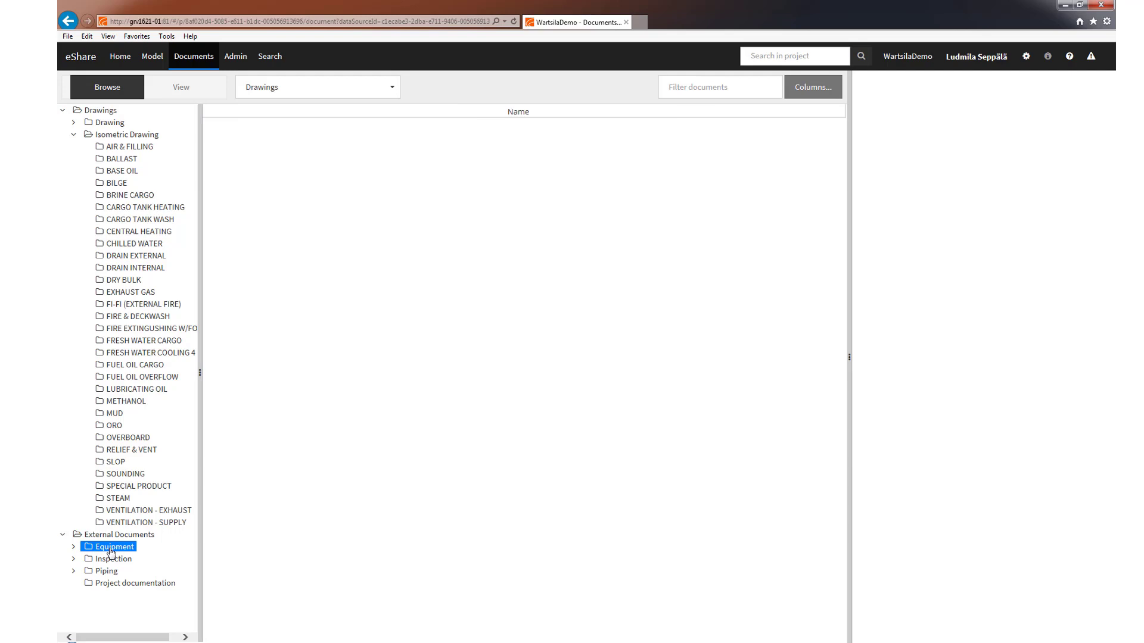
click(73, 547)
click(124, 560)
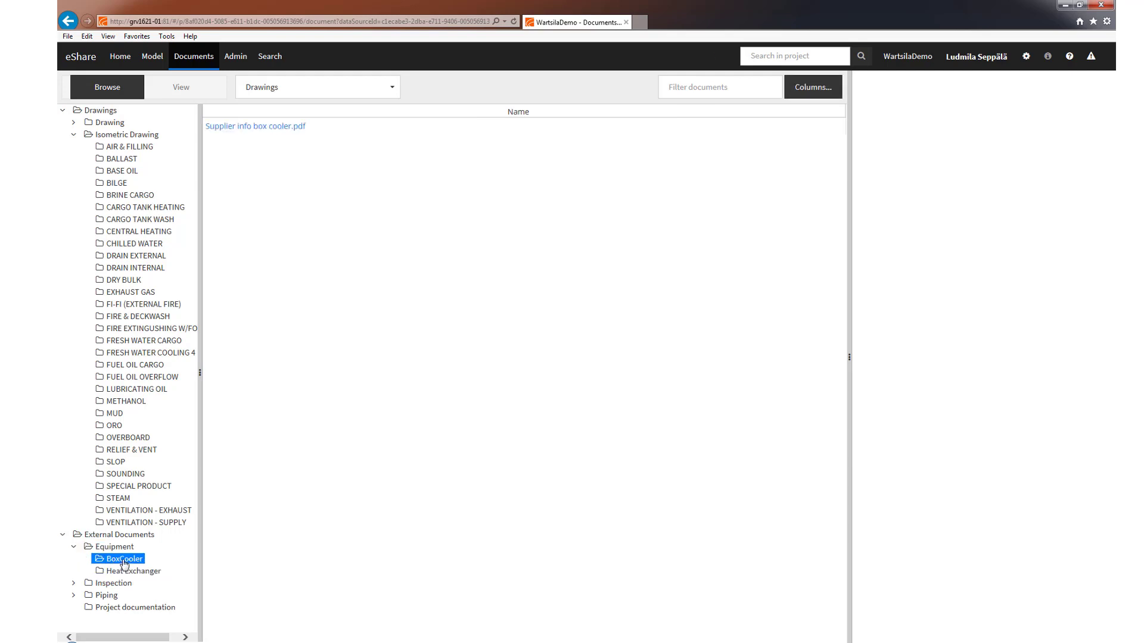
click(295, 127)
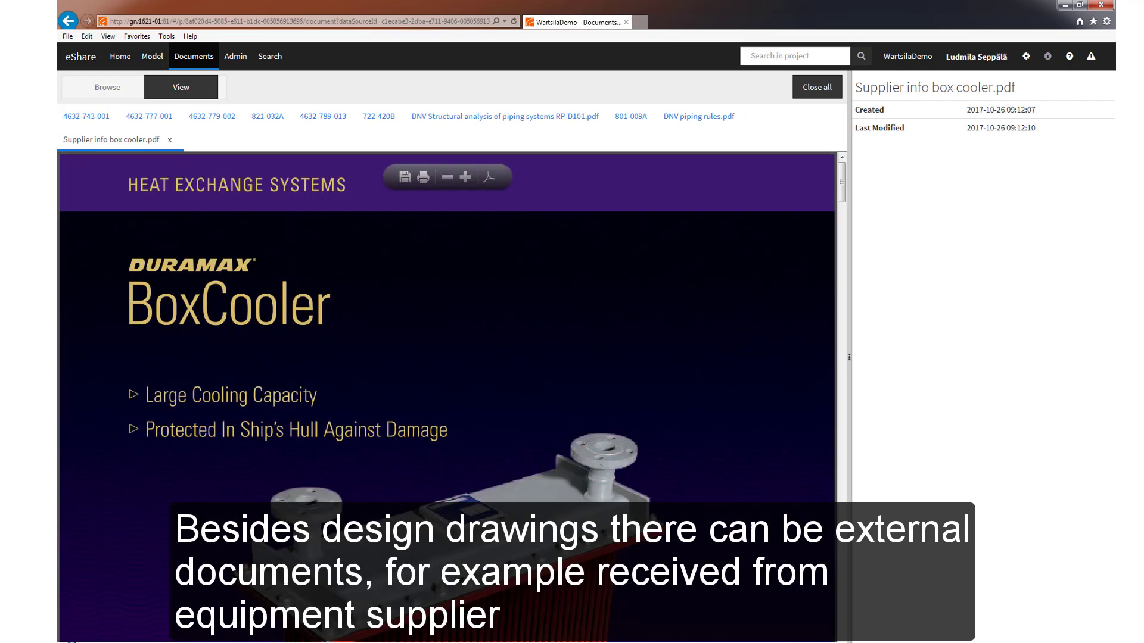
drag(841, 193, 842, 388)
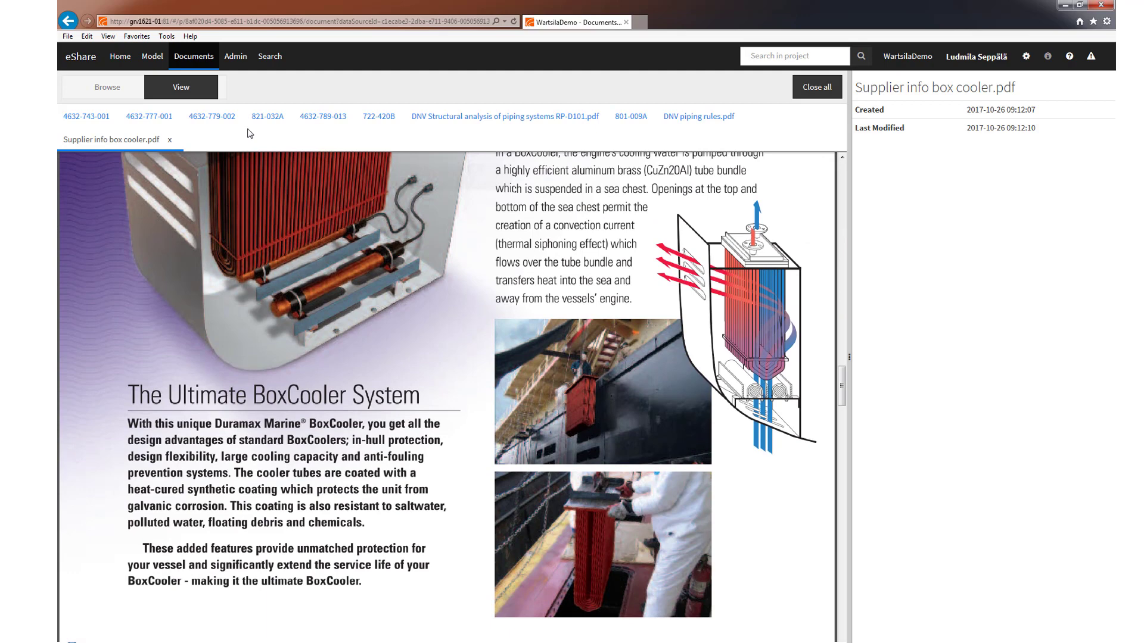
click(119, 87)
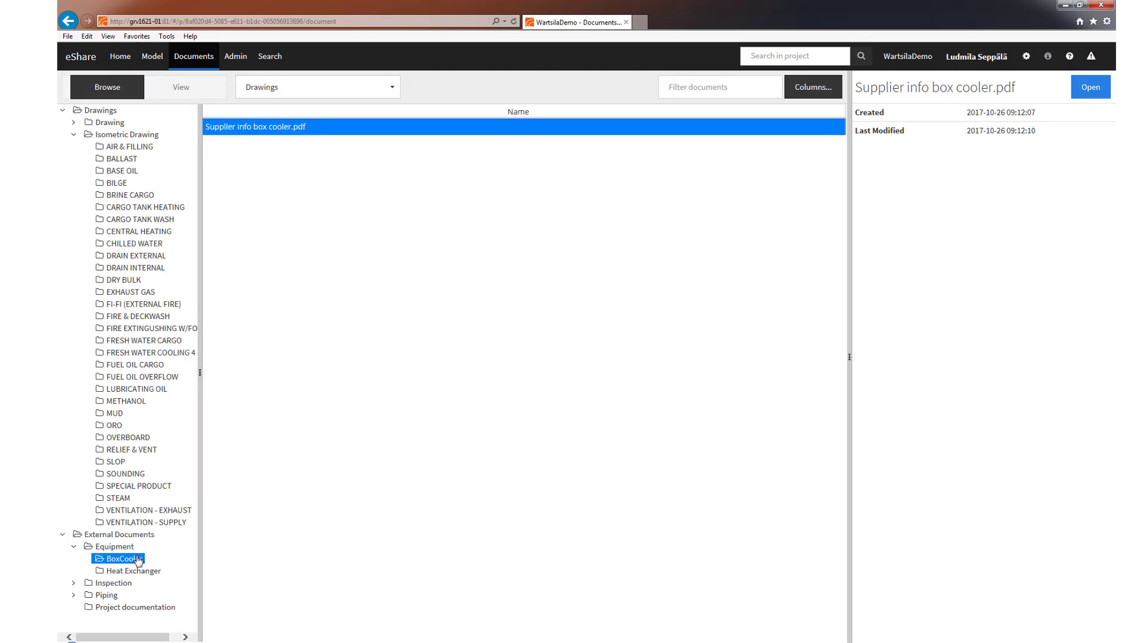
click(112, 607)
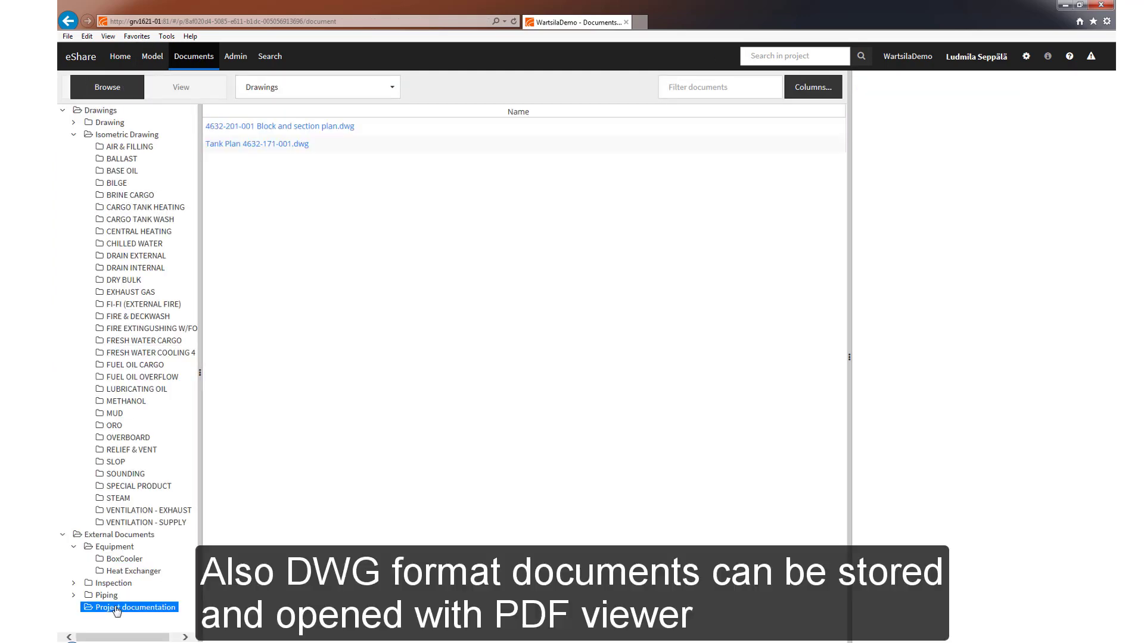